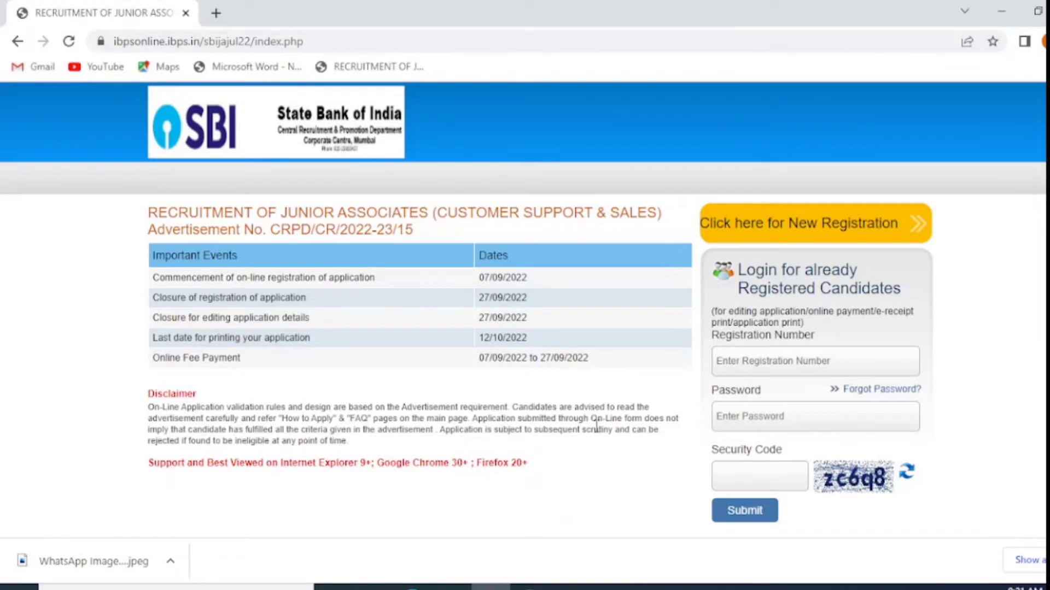
Start a new registration from the SBI Junior Associates recruitment page
left_click_drag(255, 41, 116, 46)
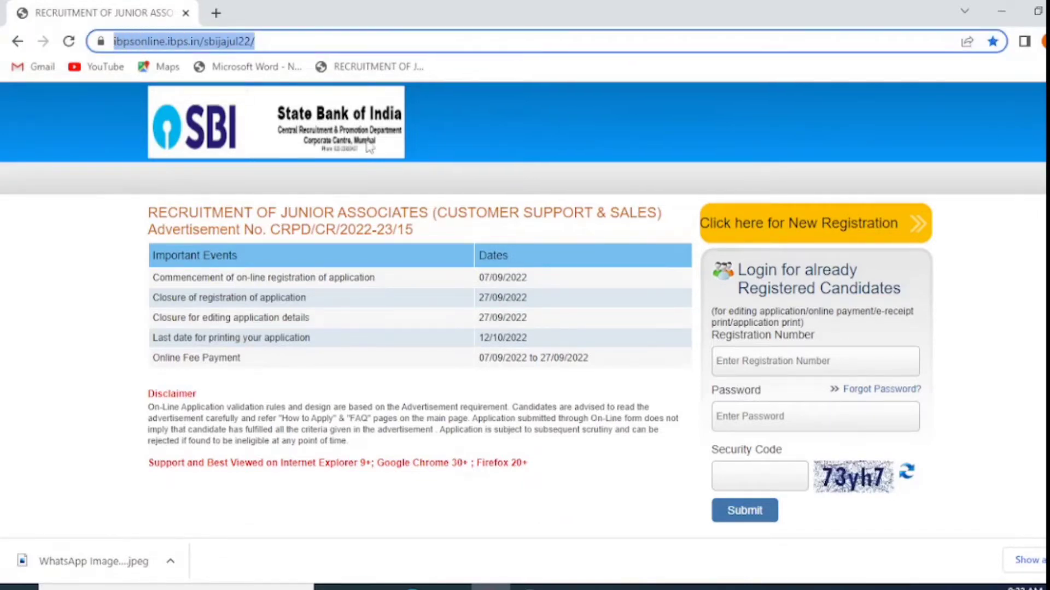
left_click(629, 408)
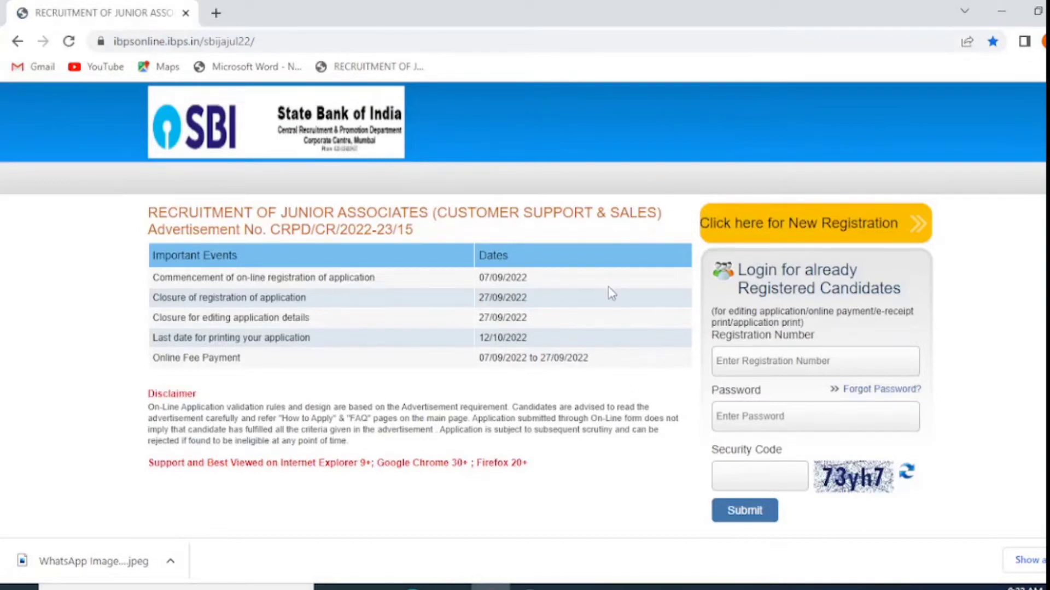
left_click(790, 228)
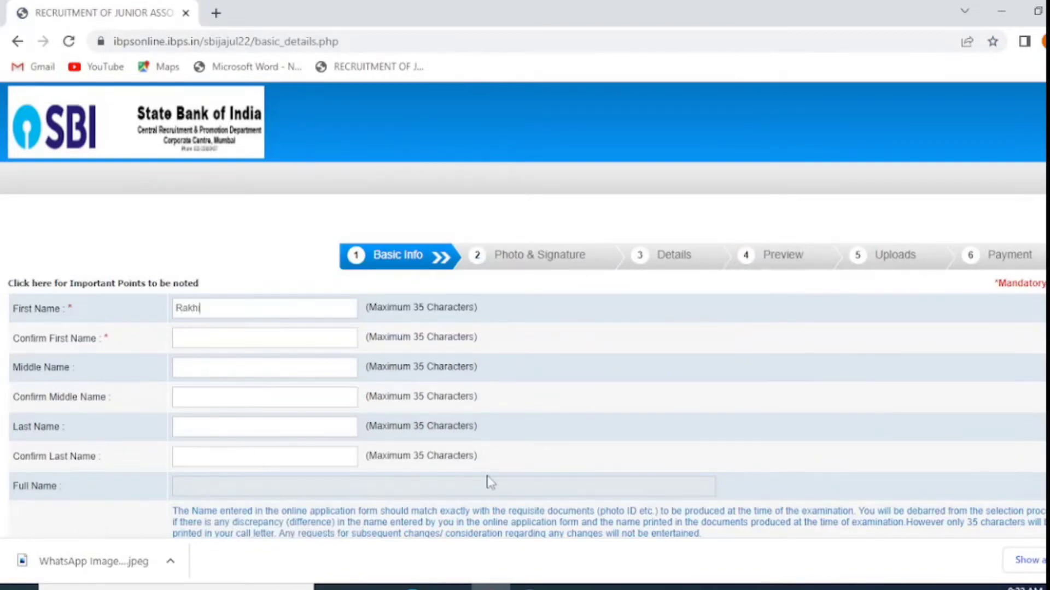
Enter and confirm the candidate's first name, last name and mobile number
left_click(290, 341)
key("Tab")
key("Tab")
key("Tab")
key("Tab")
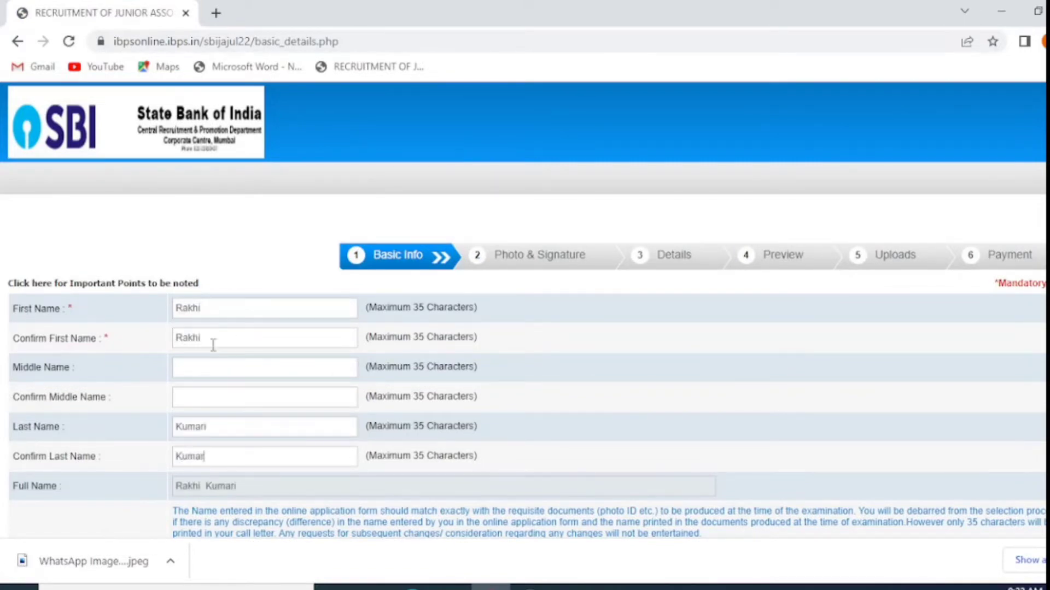
key("Tab")
type("9")
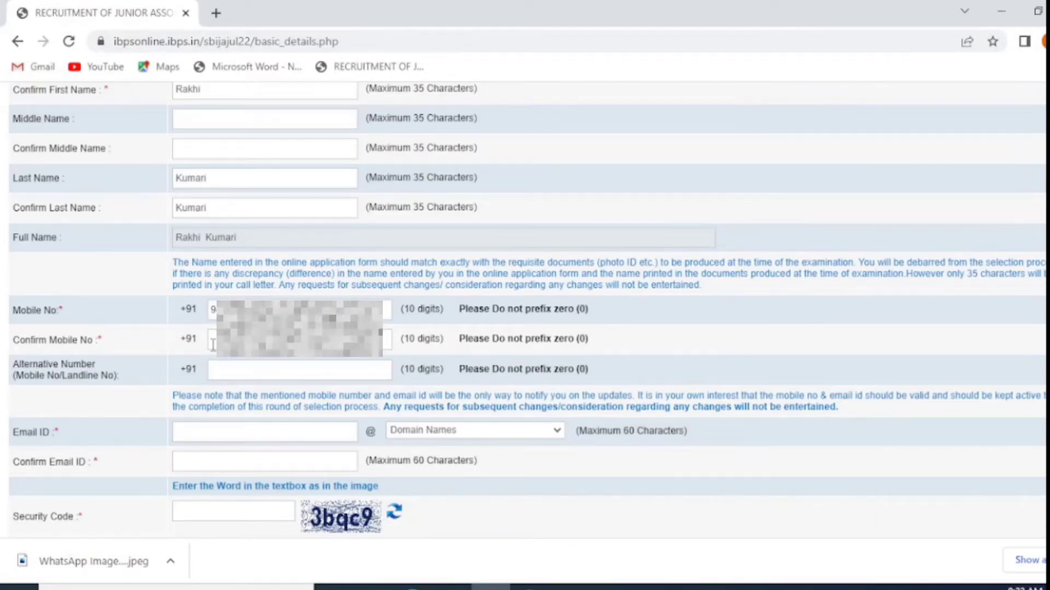
left_click(212, 345)
type("9")
key("Tab")
Enter the gmail.com e-mail address and the security code, then submit and confirm the basic info
left_click(414, 432)
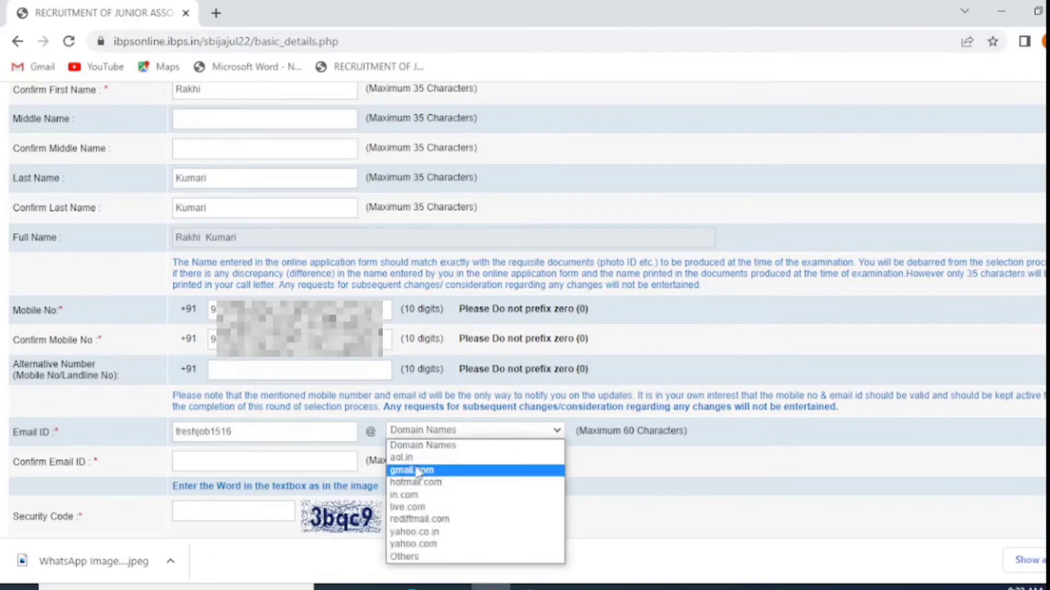
left_click(415, 471)
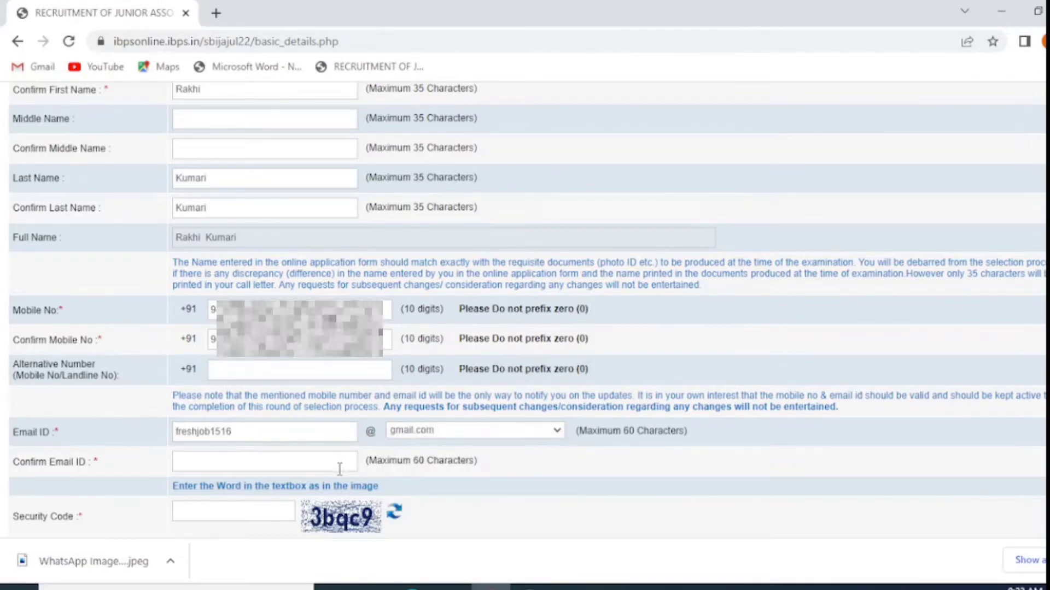
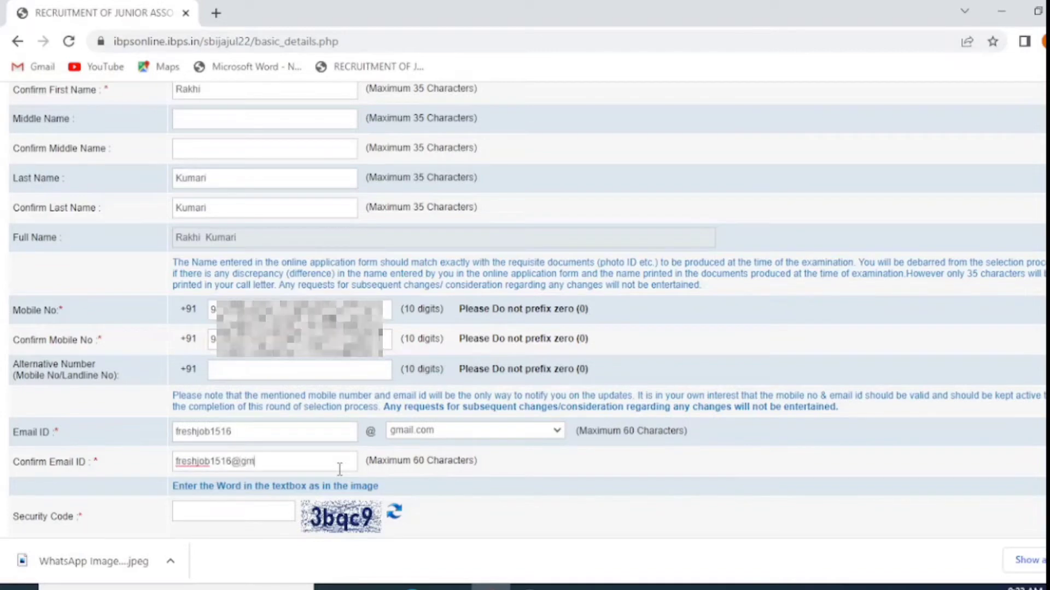
key("Tab")
type("3bqc9")
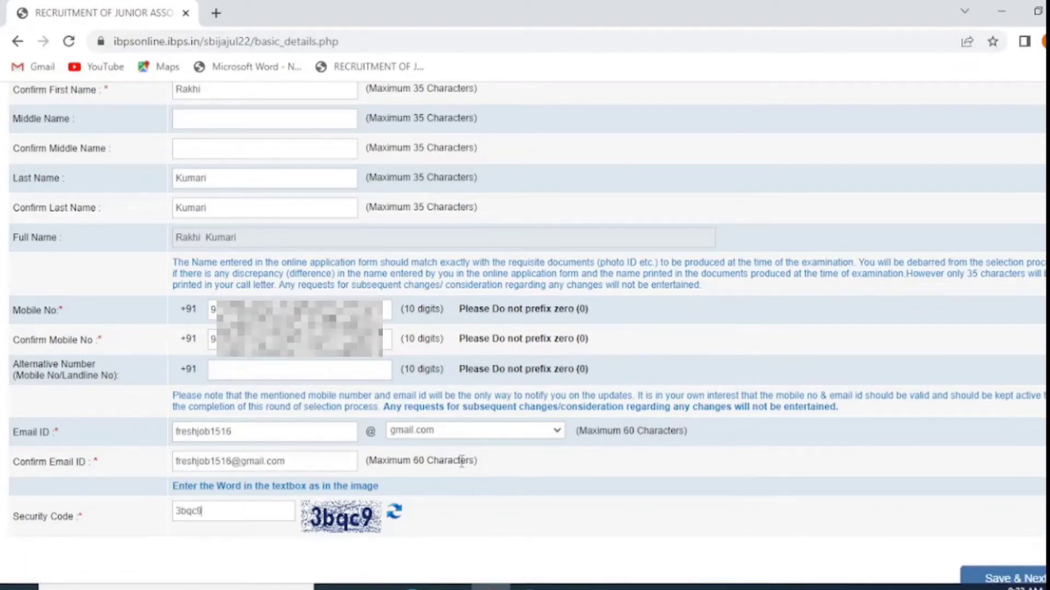
scroll(492, 468, "down", 1)
key("Return")
left_click(629, 163)
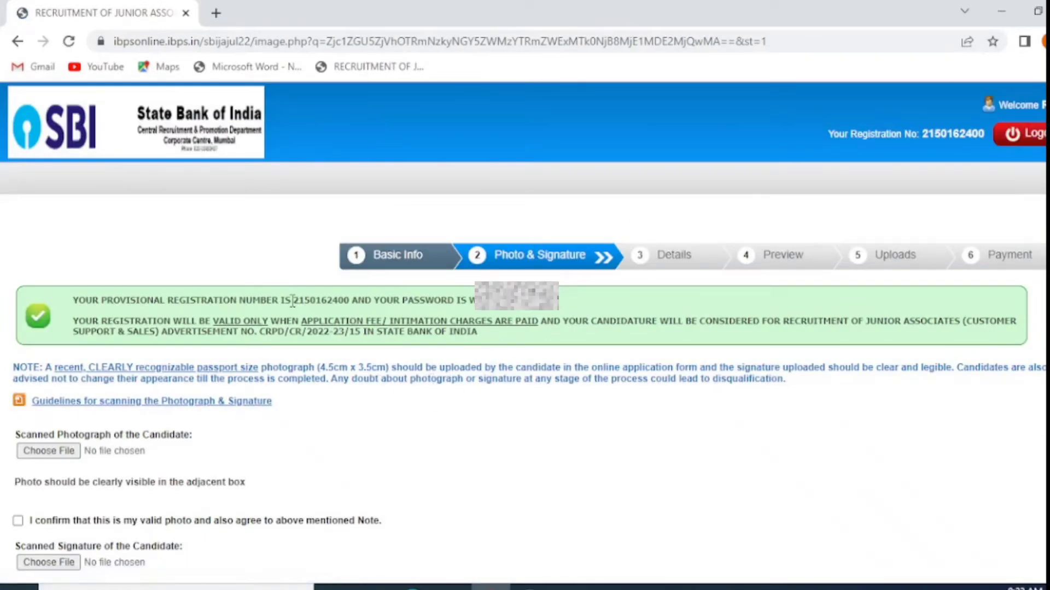
Upload the pic_in_jpg file as the candidate's photo
left_click_drag(292, 301, 350, 295)
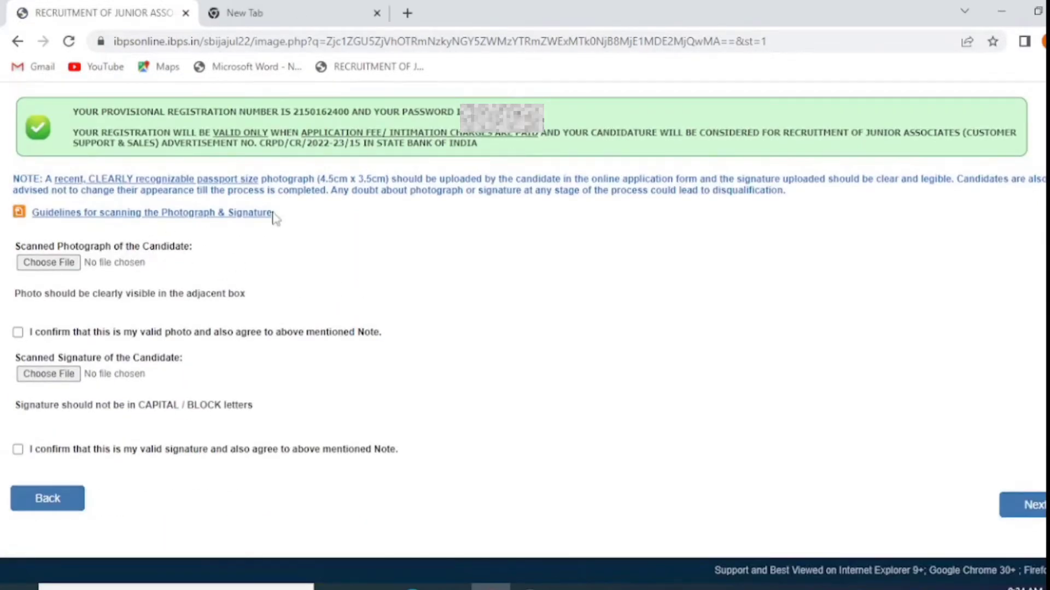
left_click(47, 264)
left_click(372, 155)
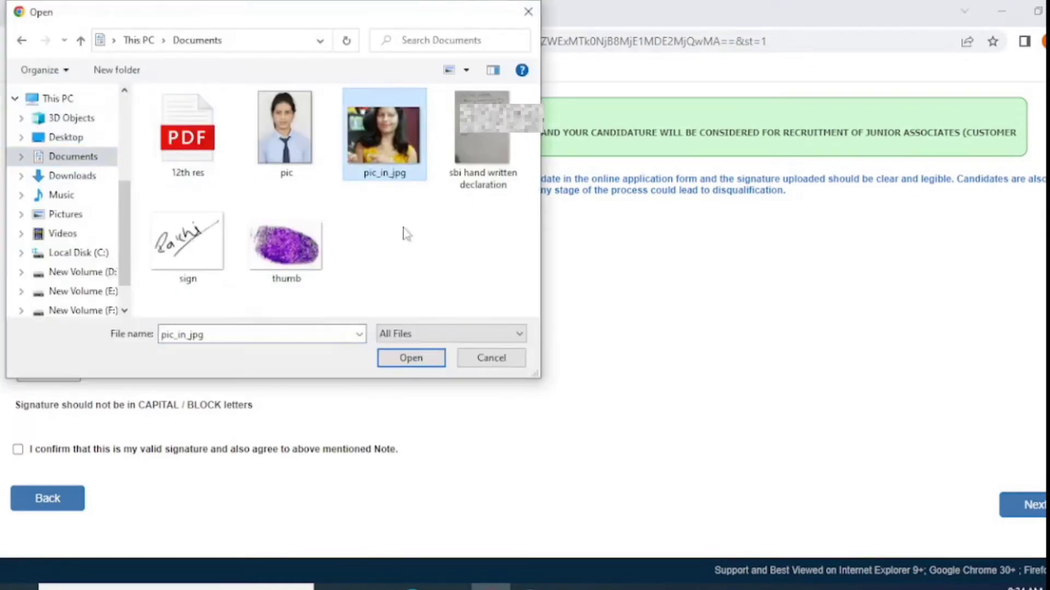
left_click(411, 358)
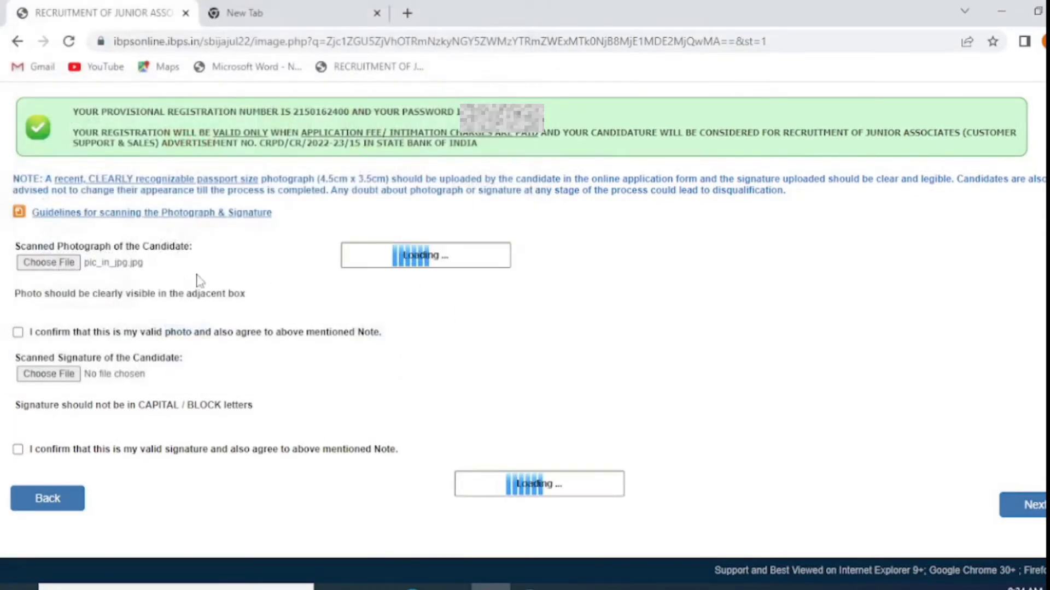
Upload the sign image as the signature and continue to the Details step
scroll(164, 306, "down", 2)
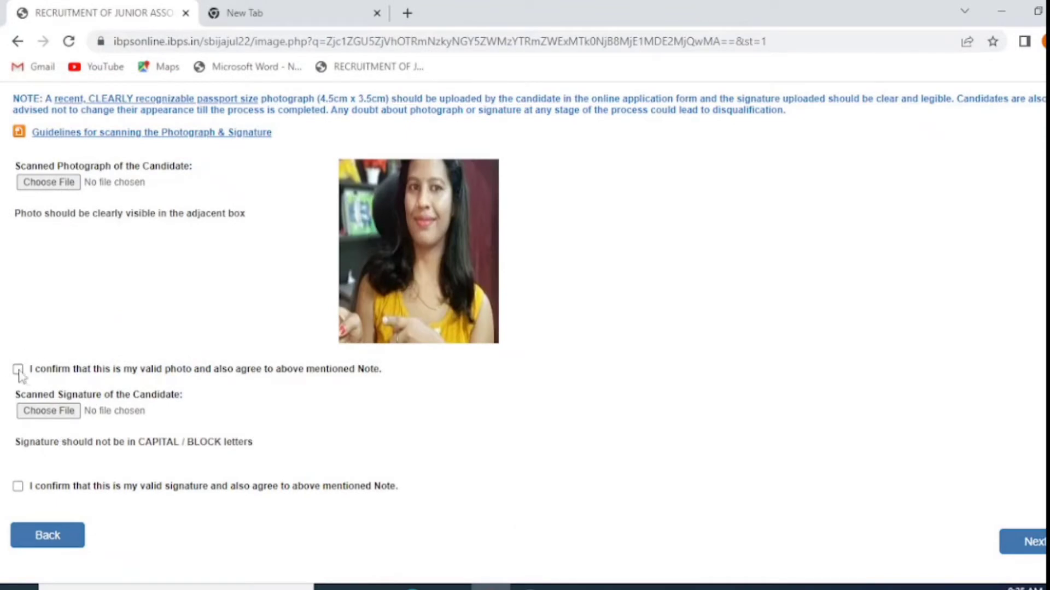
left_click(49, 411)
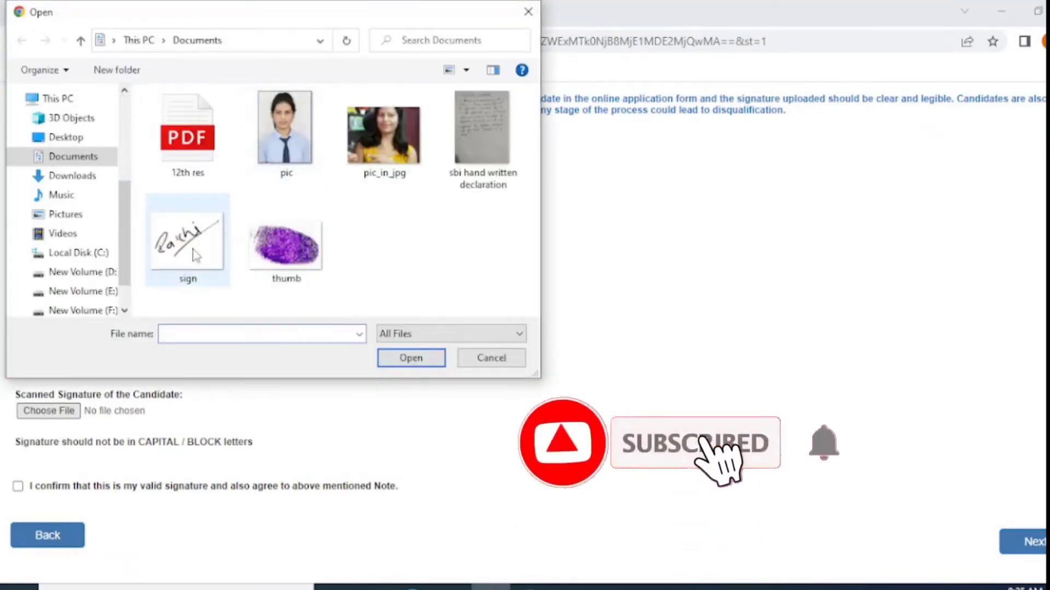
left_click(195, 253)
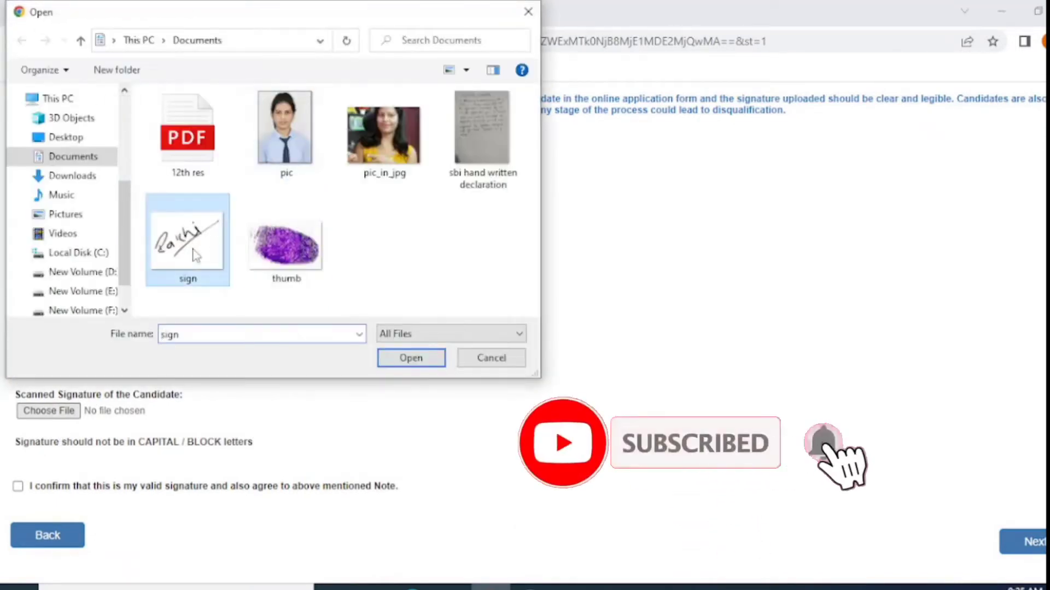
left_click(404, 362)
scroll(268, 399, "down", 1)
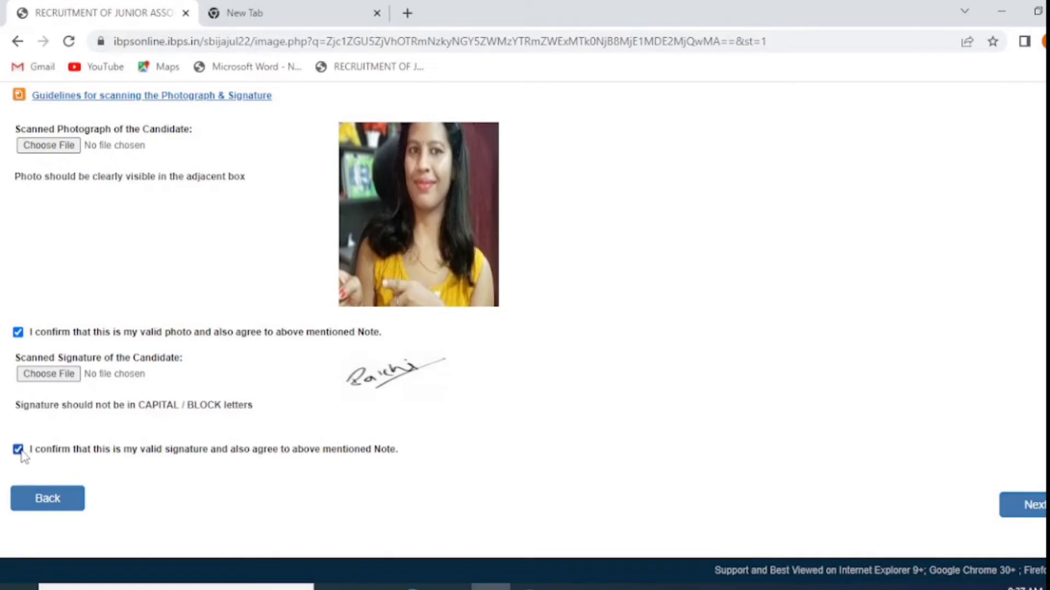
left_click(1030, 508)
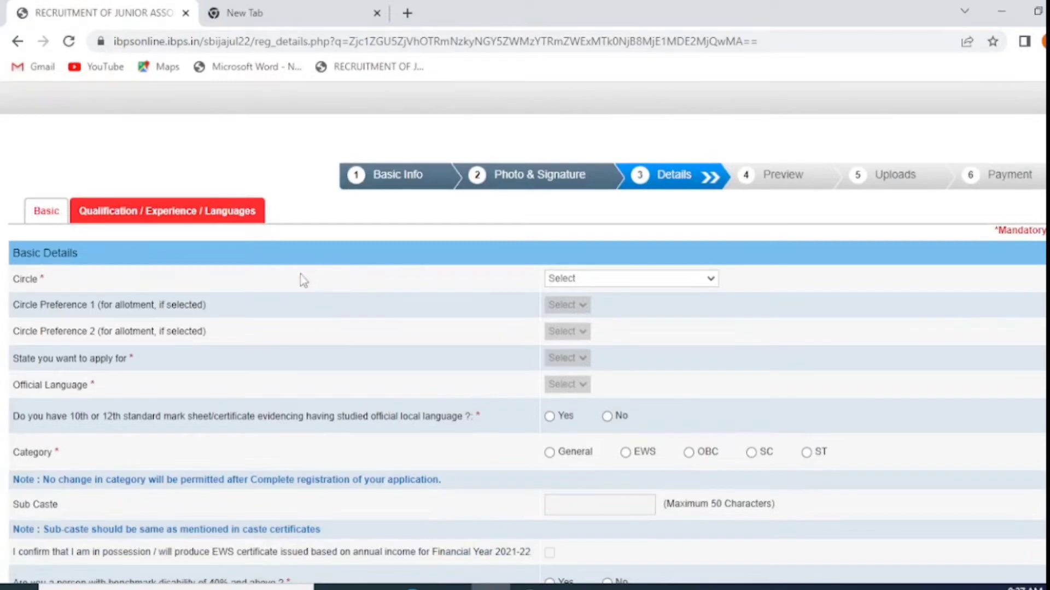
Set circle LUCKNOW/DELHI with preferences Delhi then Lucknow, and state UTTAR PRADESH
left_click(606, 284)
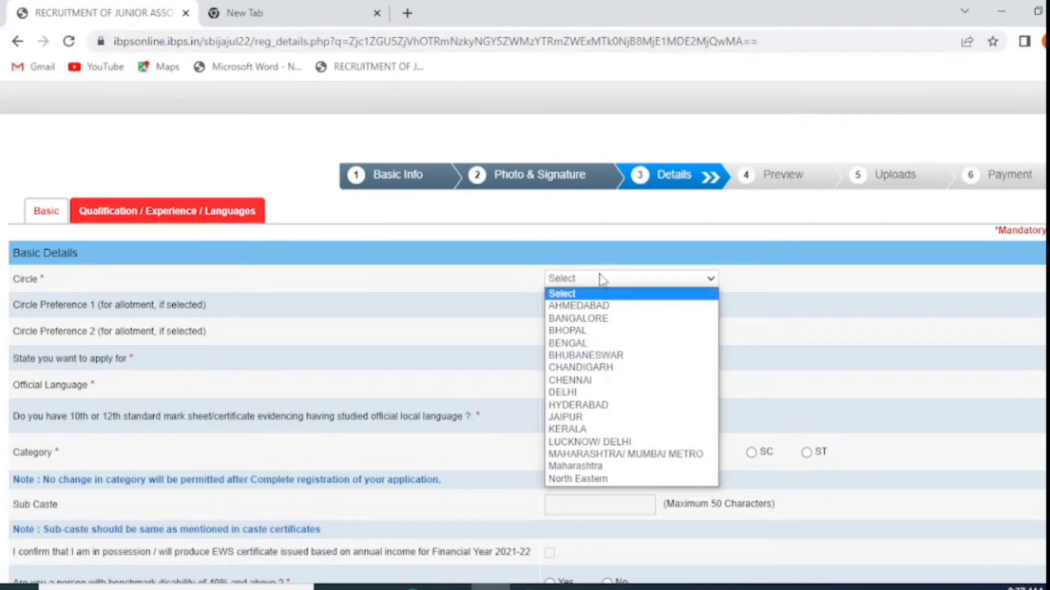
left_click(602, 280)
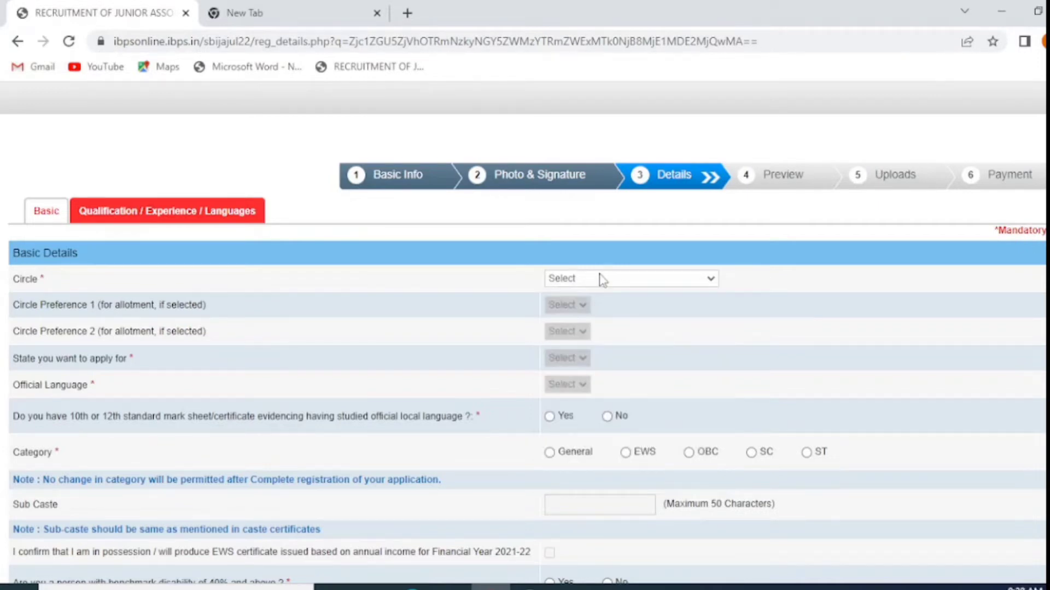
left_click(572, 304)
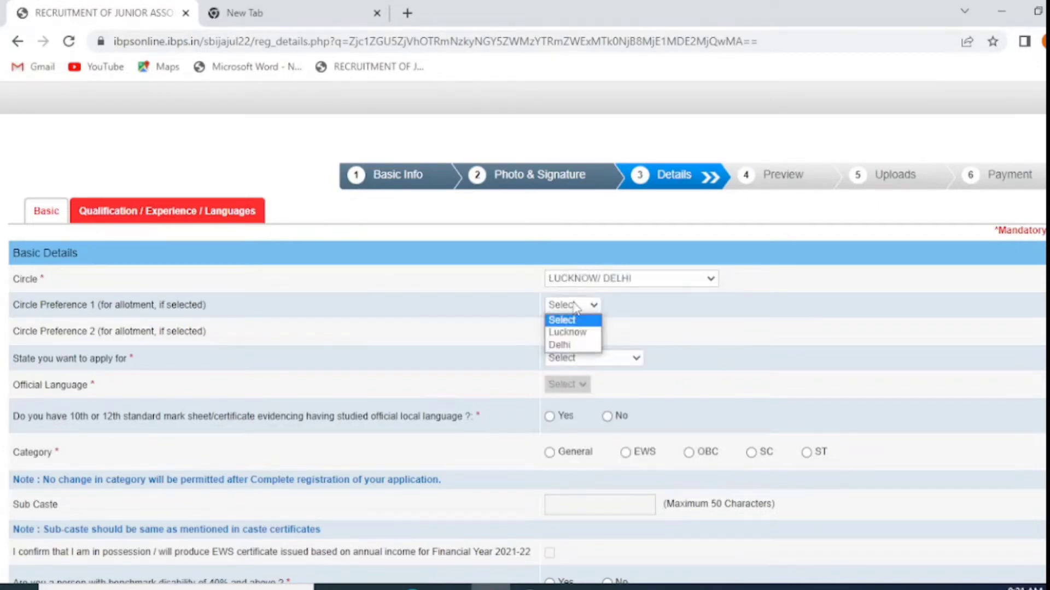
left_click(571, 345)
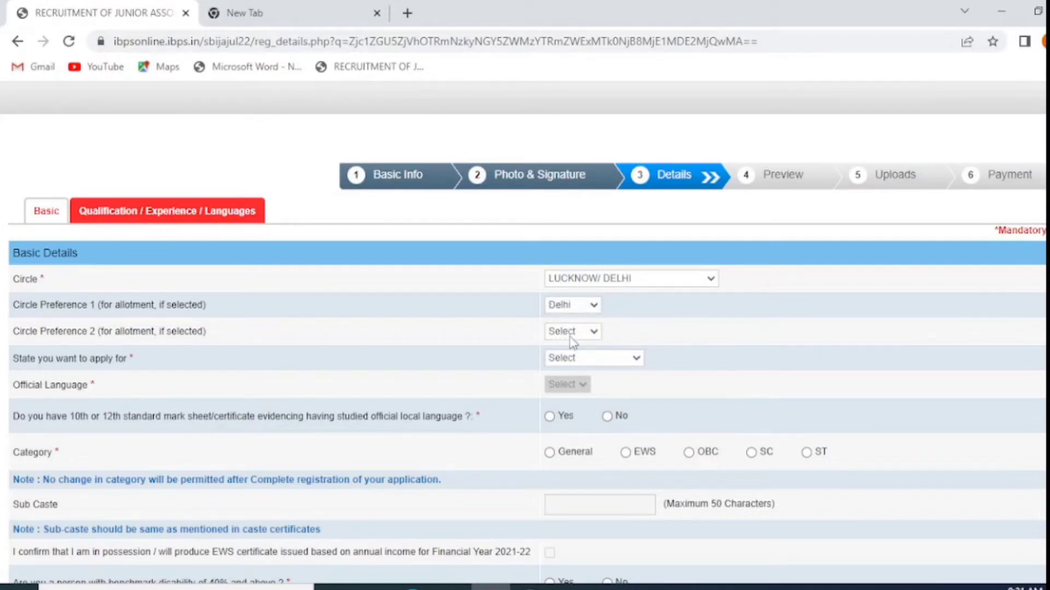
left_click(568, 334)
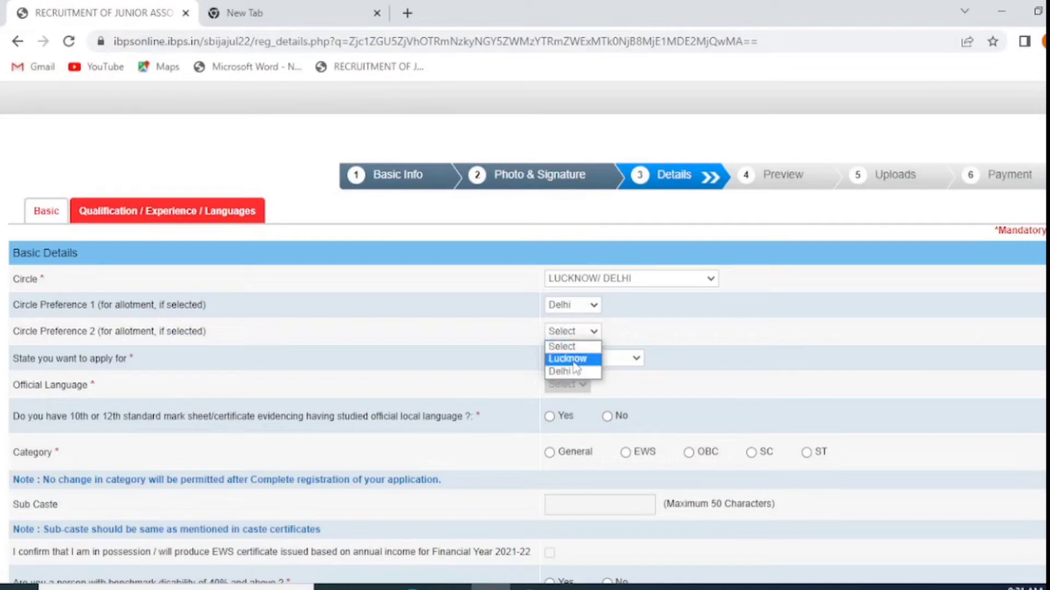
left_click(568, 359)
left_click(597, 359)
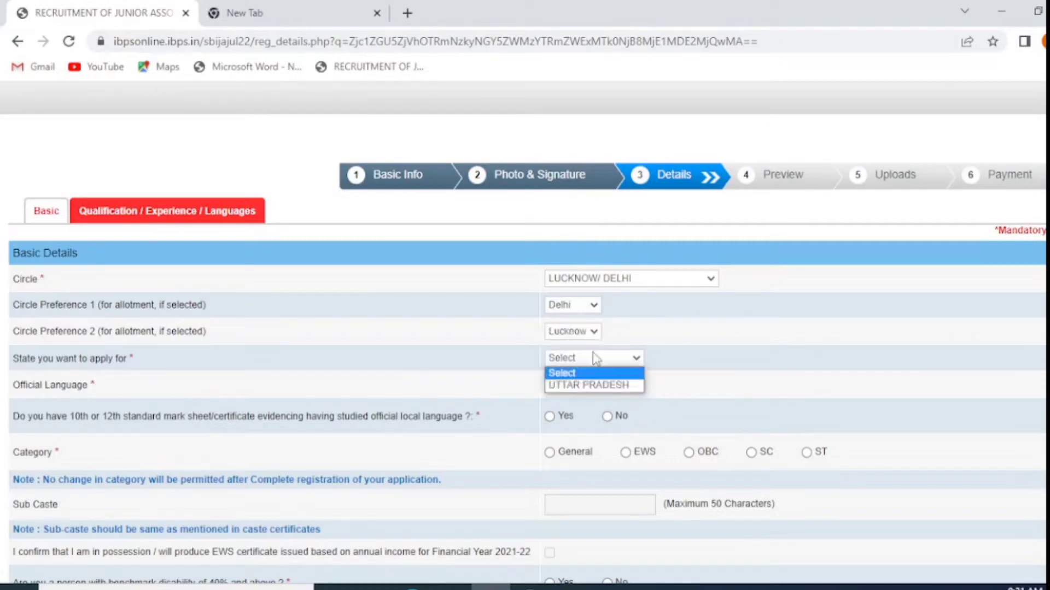
left_click(594, 386)
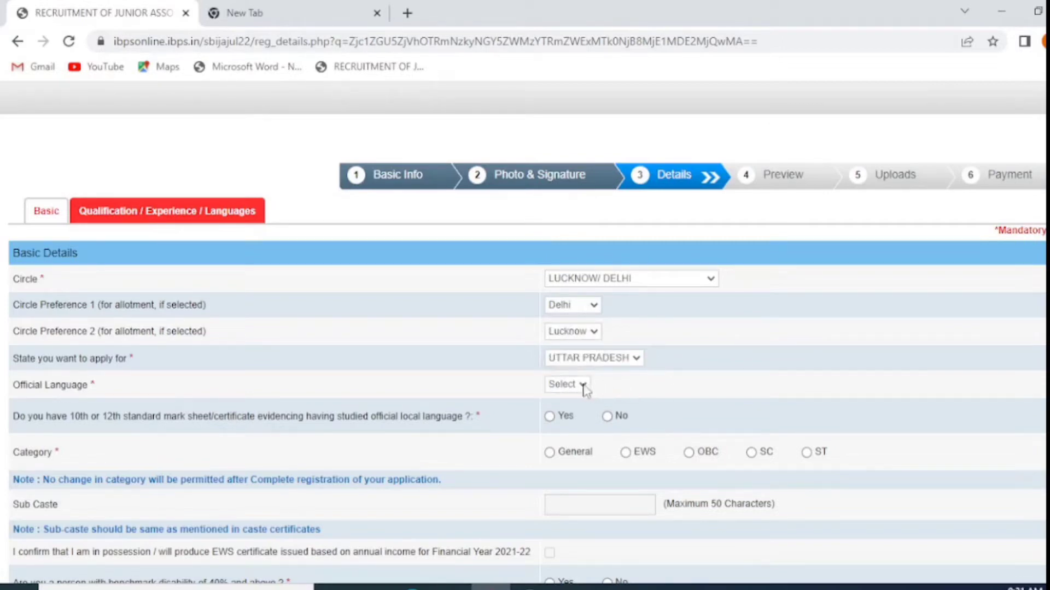
Set Official Language to Hindi, category to General, and benchmark disability to No
left_click(578, 388)
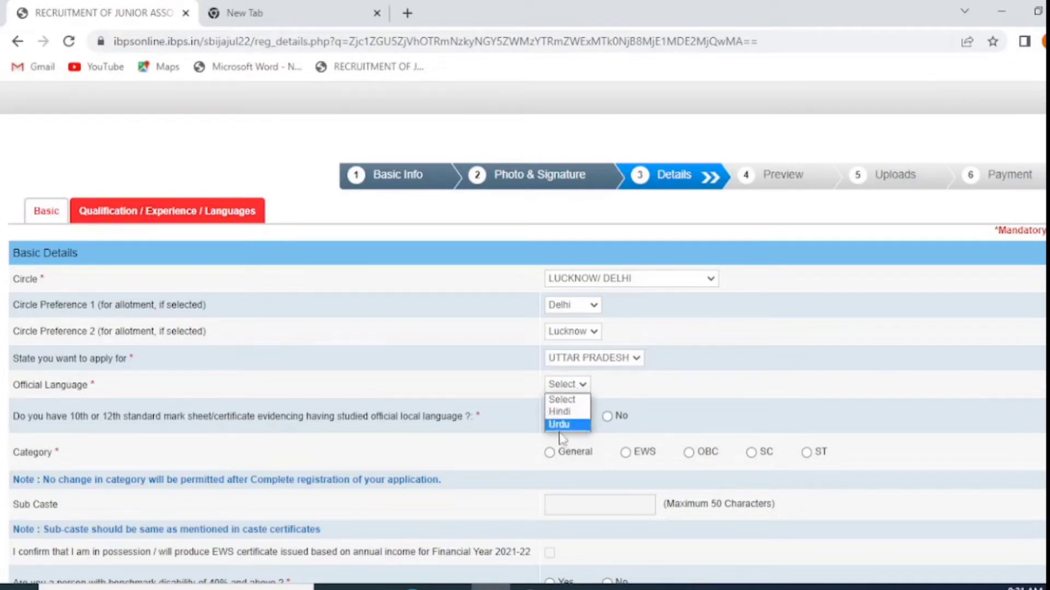
left_click(567, 416)
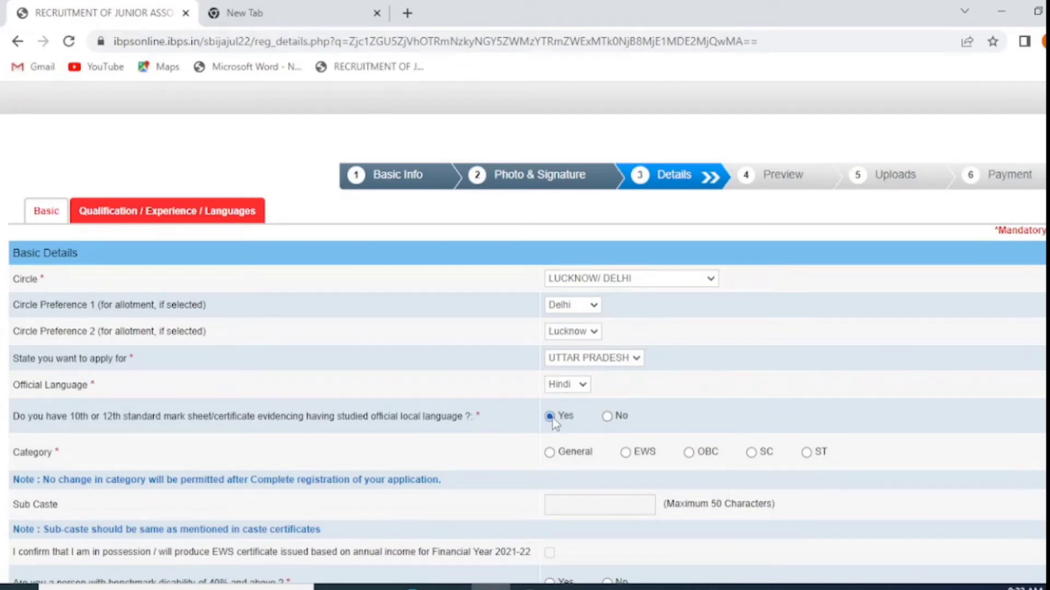
left_click(552, 455)
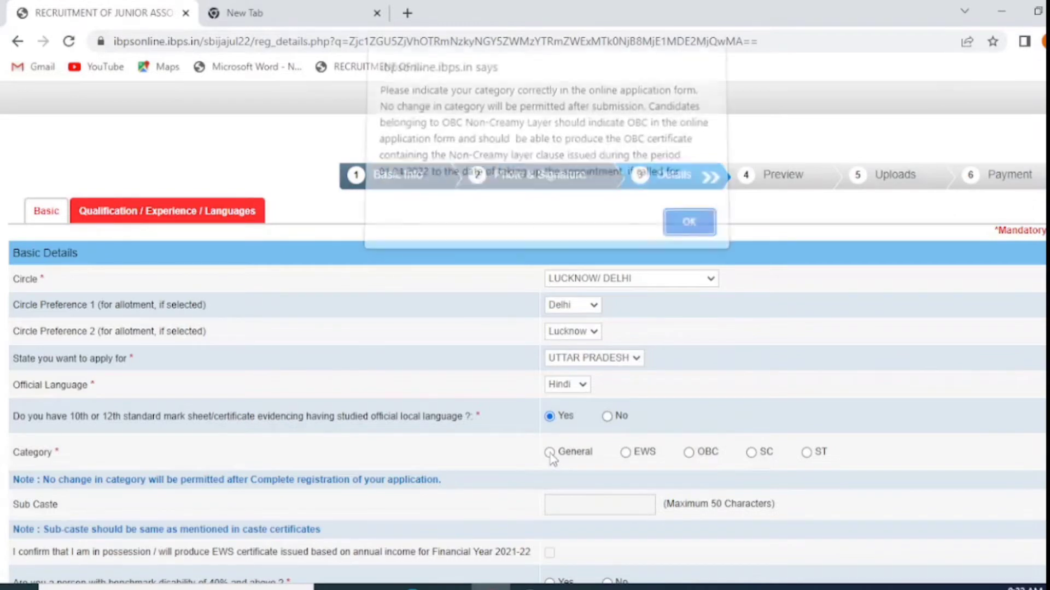
left_click(681, 229)
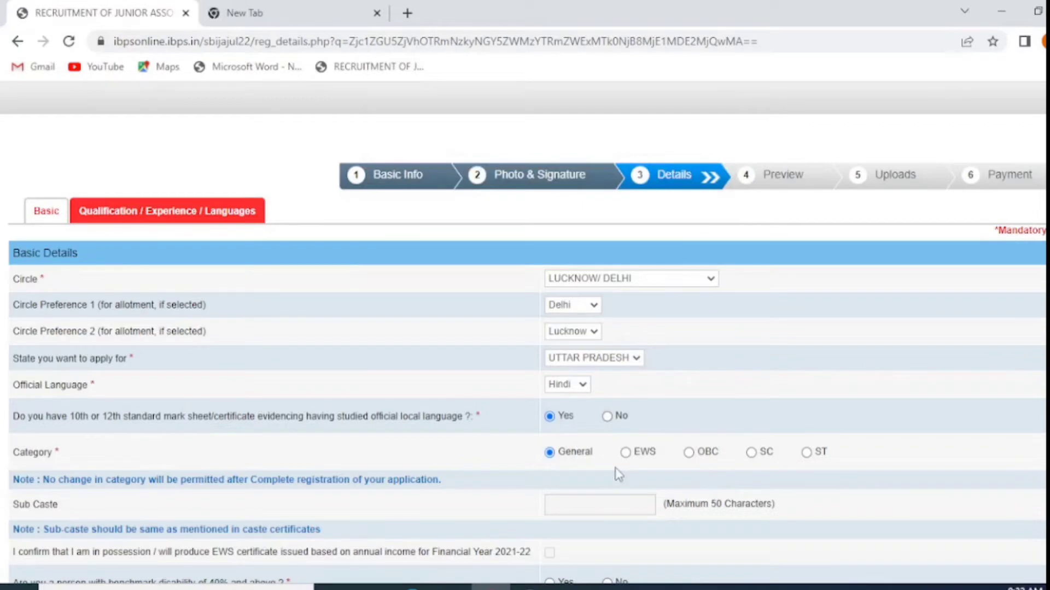
scroll(569, 498, "down", 3)
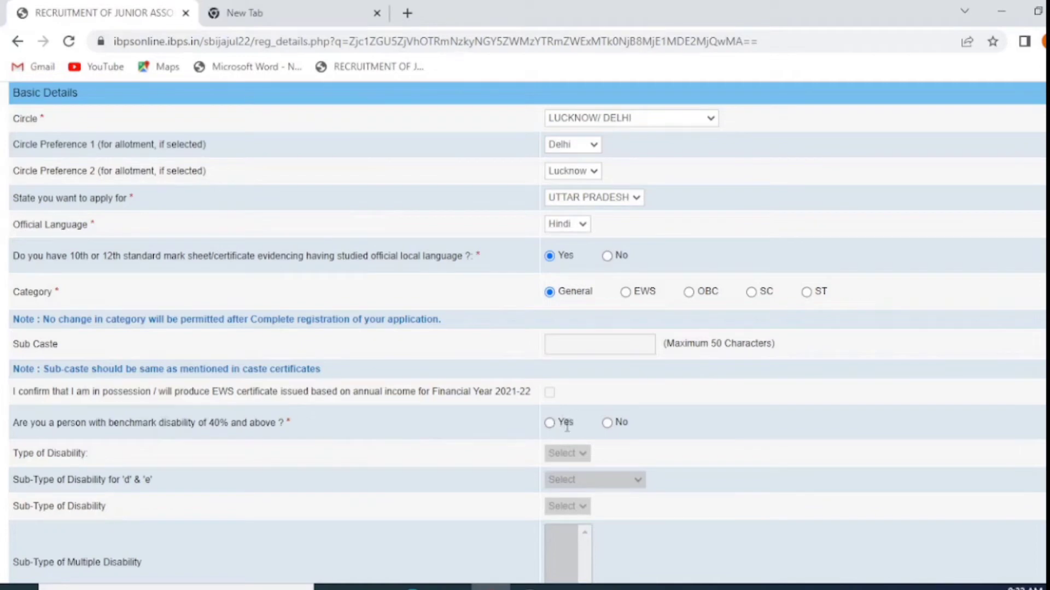
left_click(607, 423)
scroll(608, 440, "down", 2)
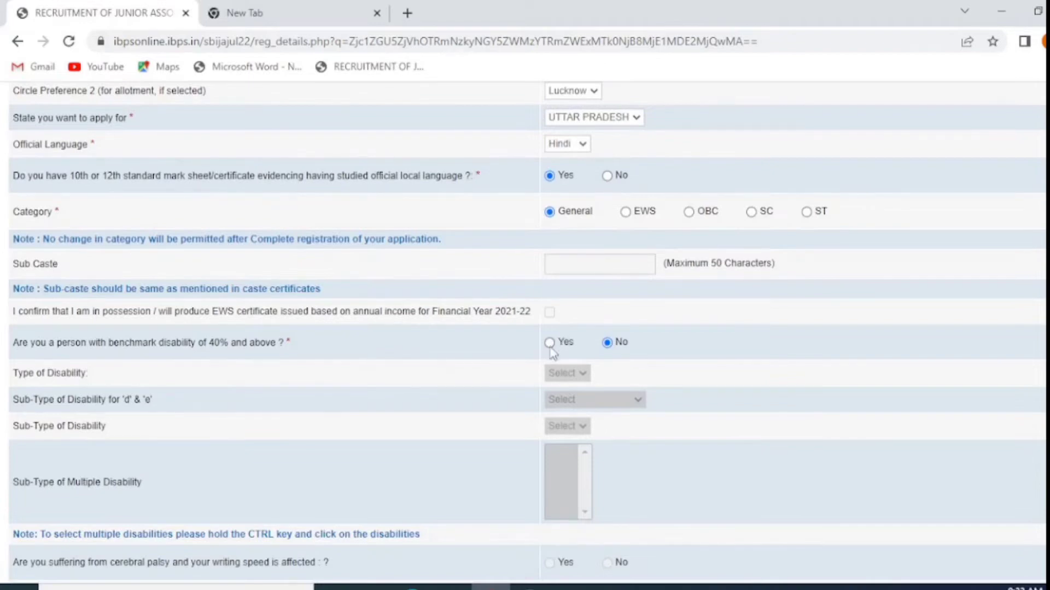
scroll(597, 460, "down", 3)
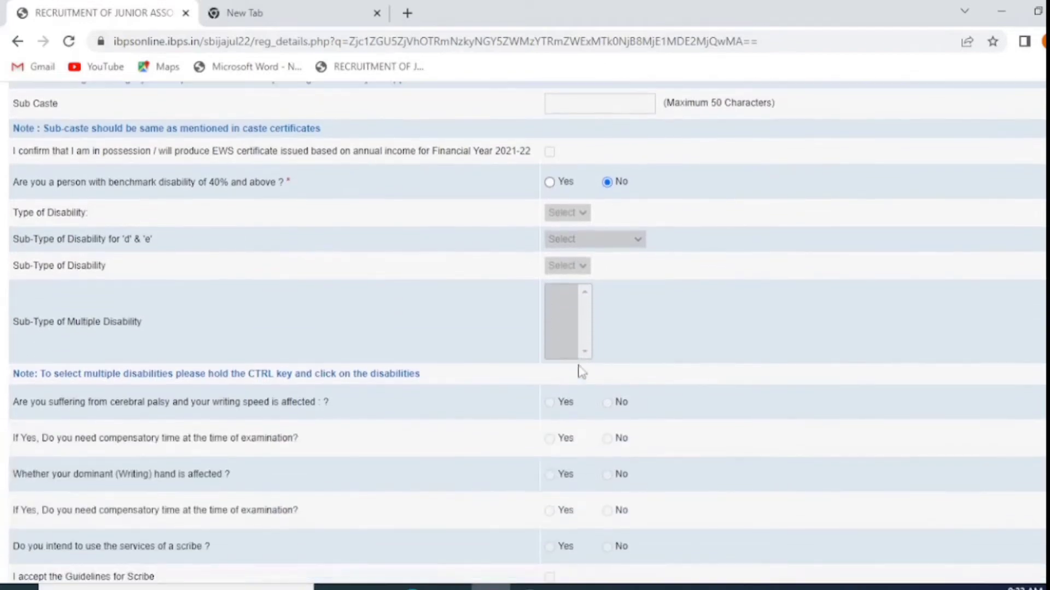
Set religion to Hindu and answer No to the religious minority question
scroll(542, 400, "down", 1)
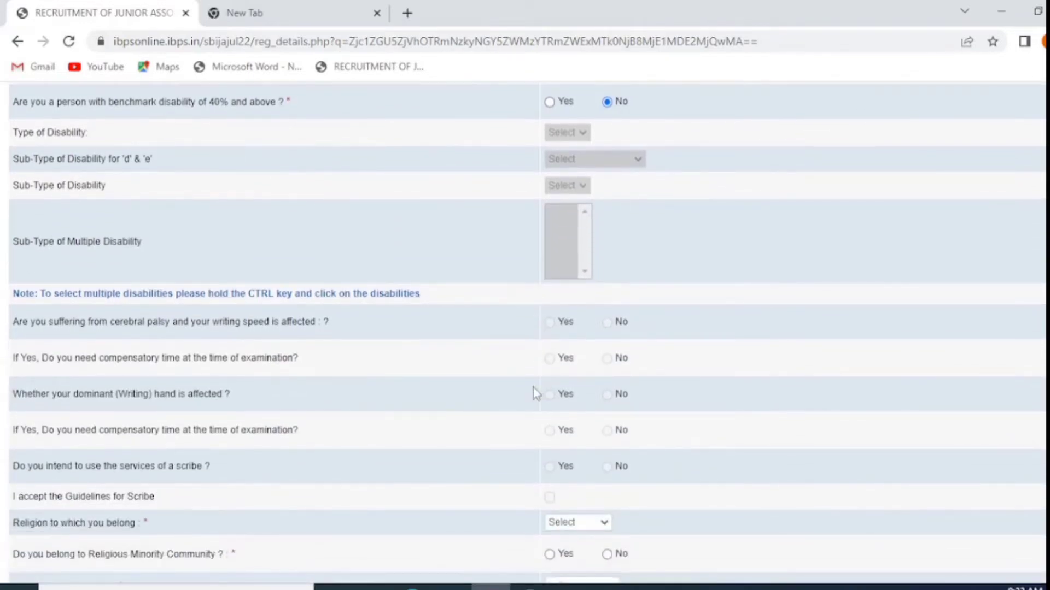
scroll(134, 335, "down", 2)
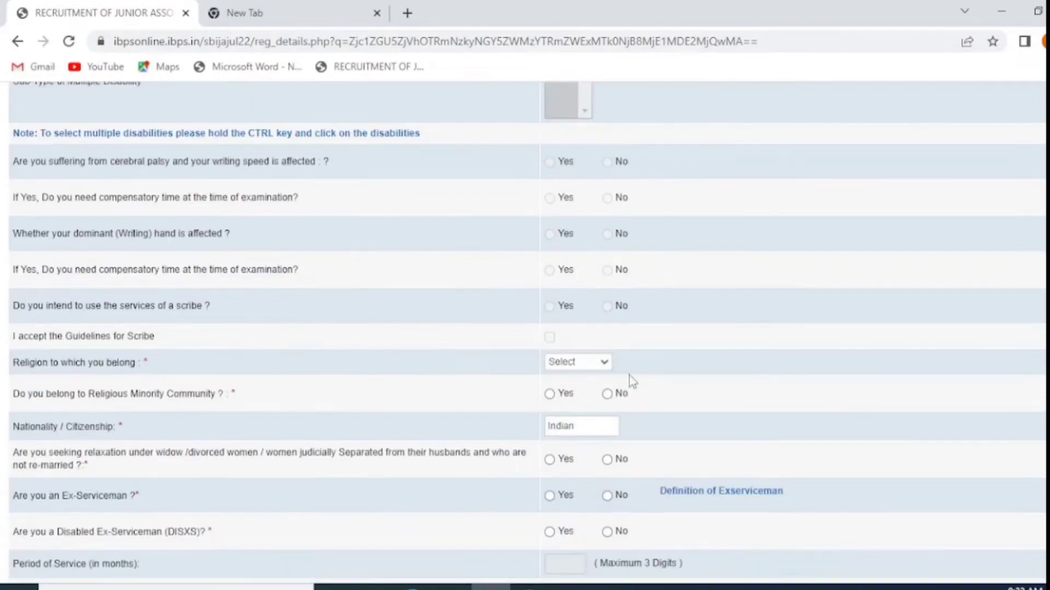
left_click(601, 362)
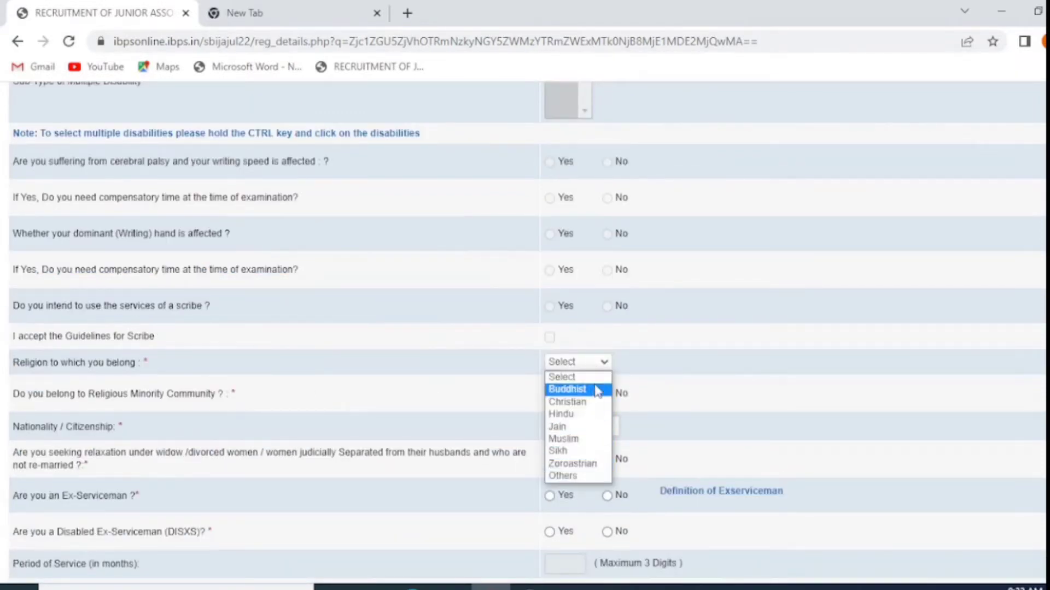
left_click(596, 411)
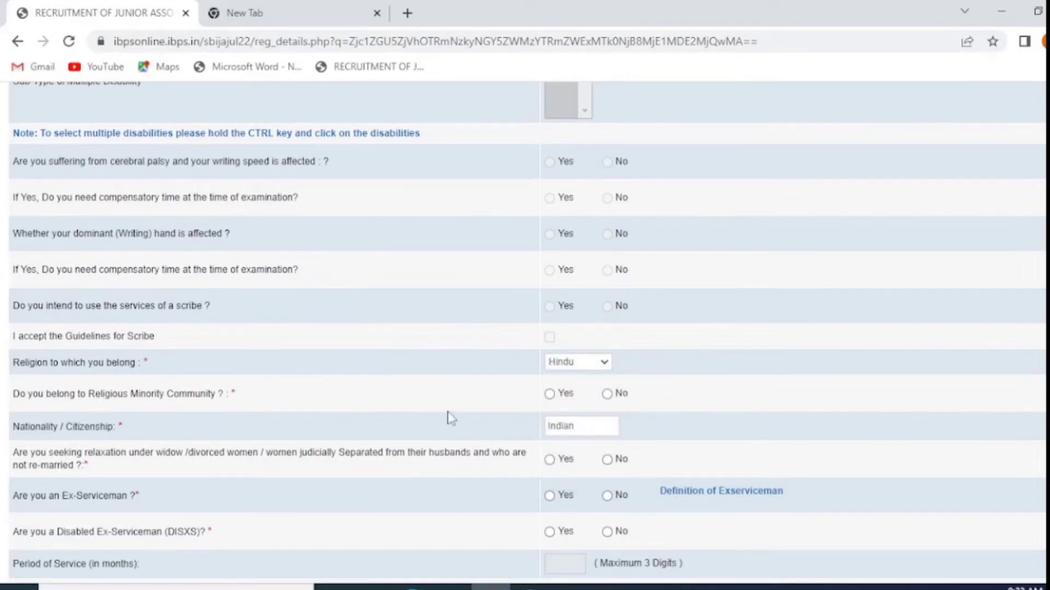
left_click(550, 394)
left_click(607, 395)
scroll(140, 391, "down", 1)
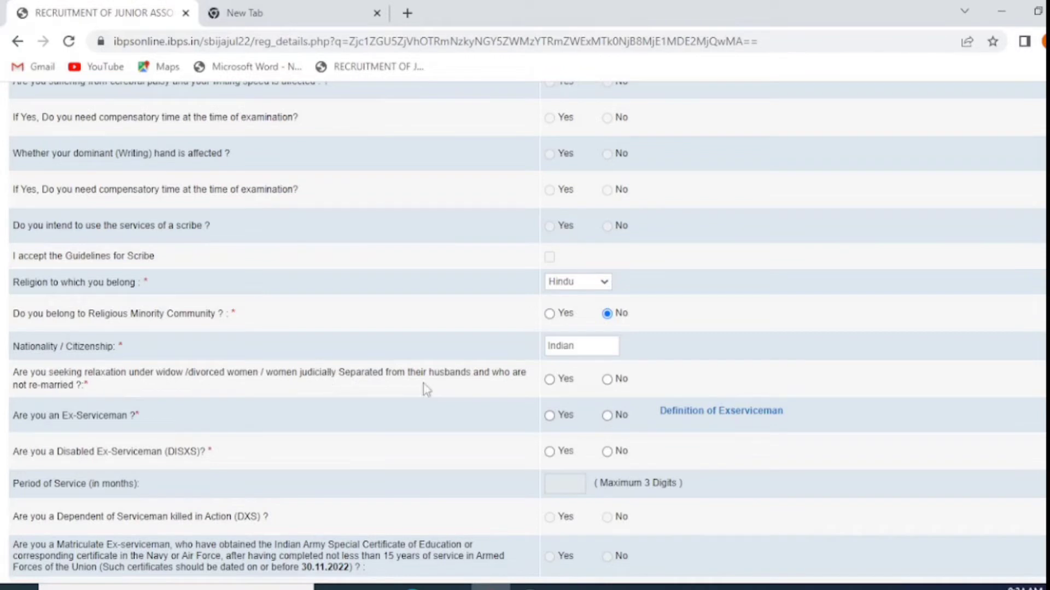
Answer No to widow relaxation, Ex-Serviceman, Disabled Ex-Serviceman and DXS questions
left_click(609, 381)
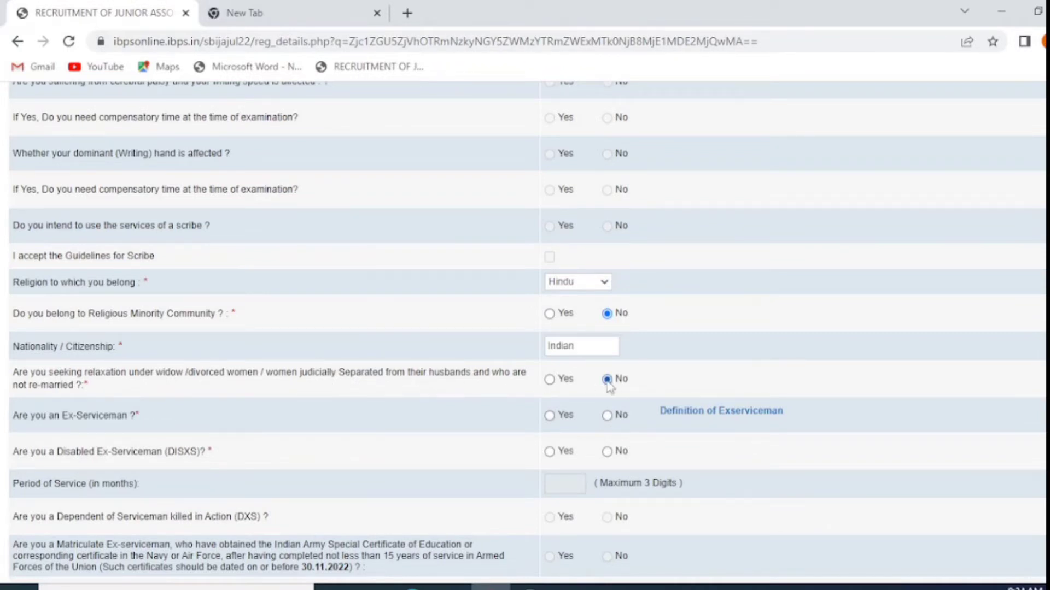
left_click(606, 416)
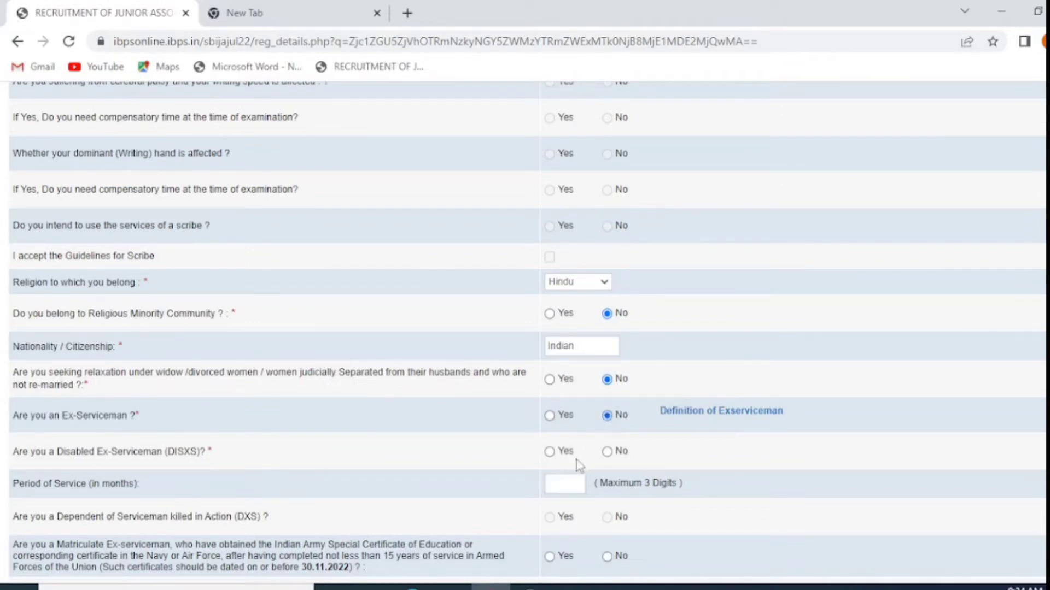
left_click(608, 452)
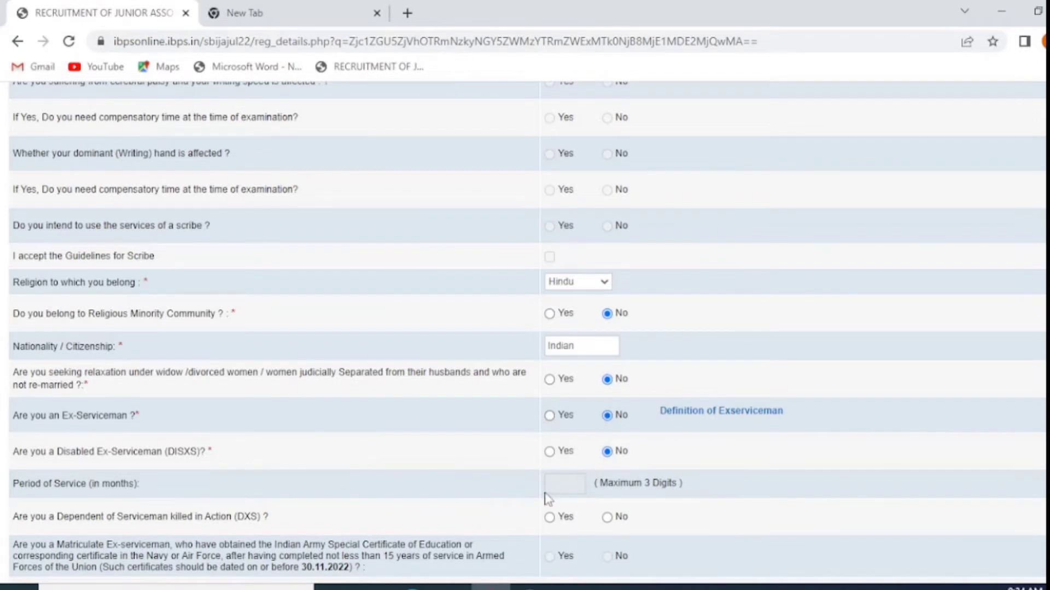
scroll(548, 497, "down", 2)
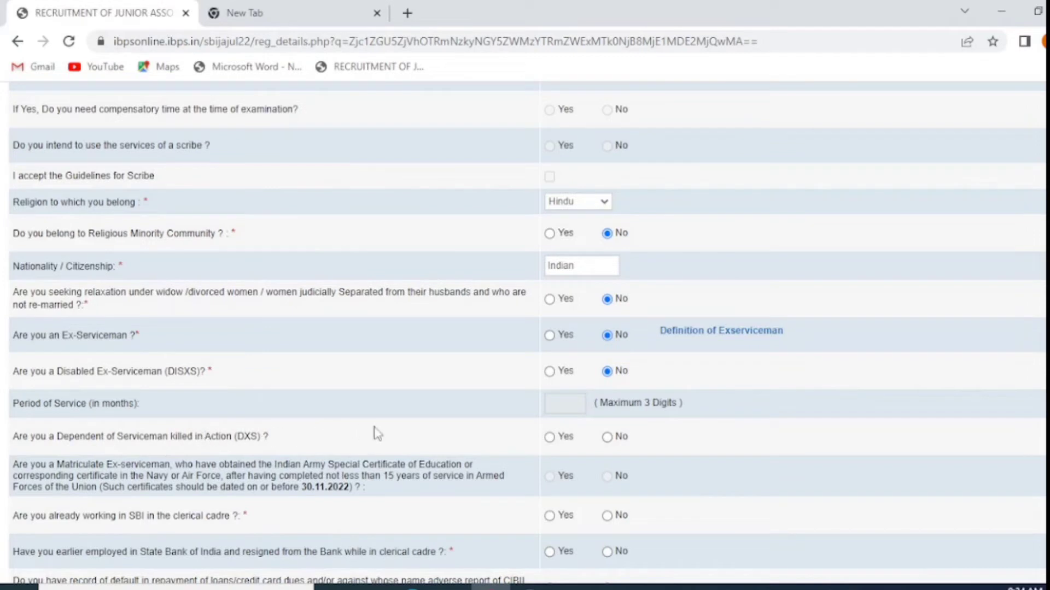
left_click(549, 438)
left_click(607, 439)
scroll(551, 444, "down", 1)
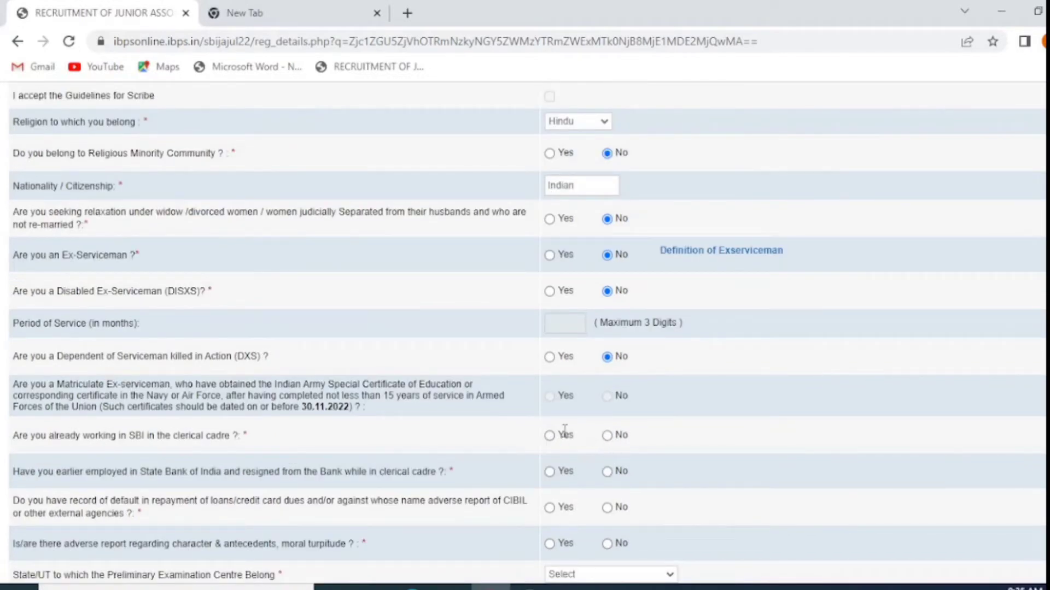
Answer No to current SBI employment, earlier SBI employment and adverse character reports
left_click(608, 435)
scroll(611, 441, "down", 2)
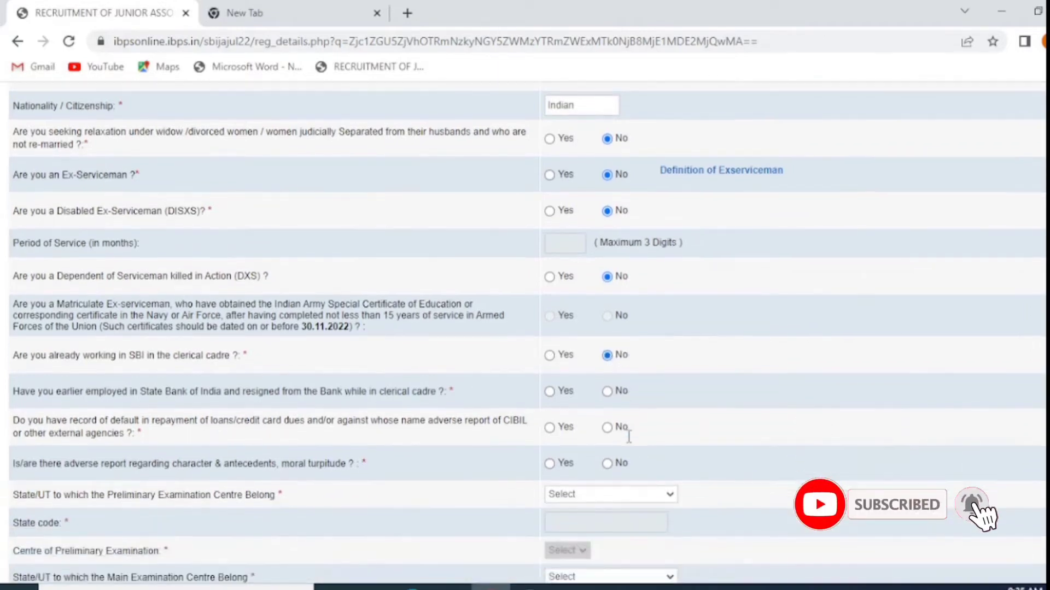
left_click(608, 392)
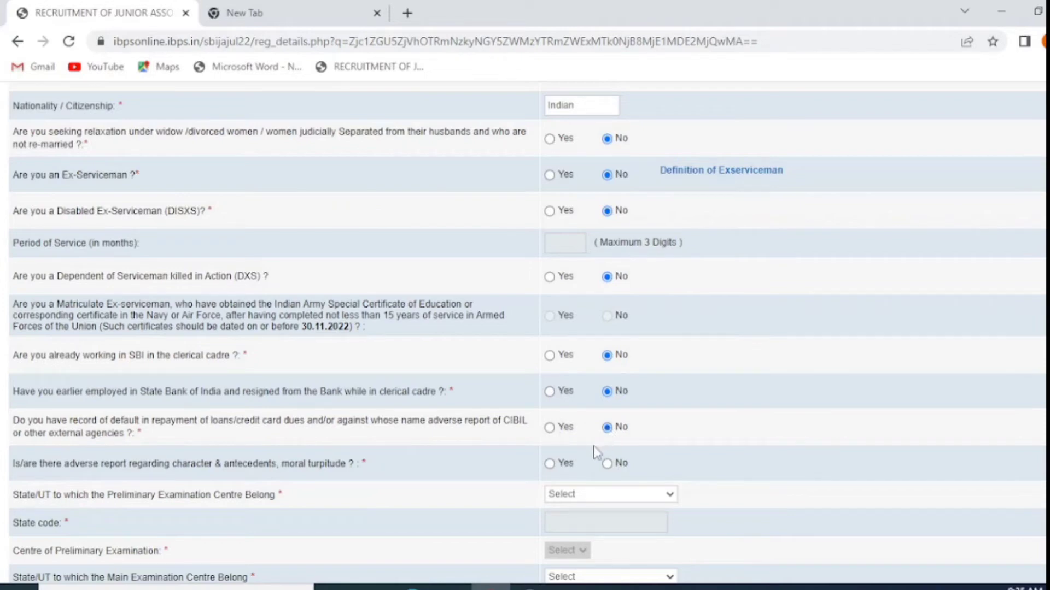
scroll(596, 453, "down", 1)
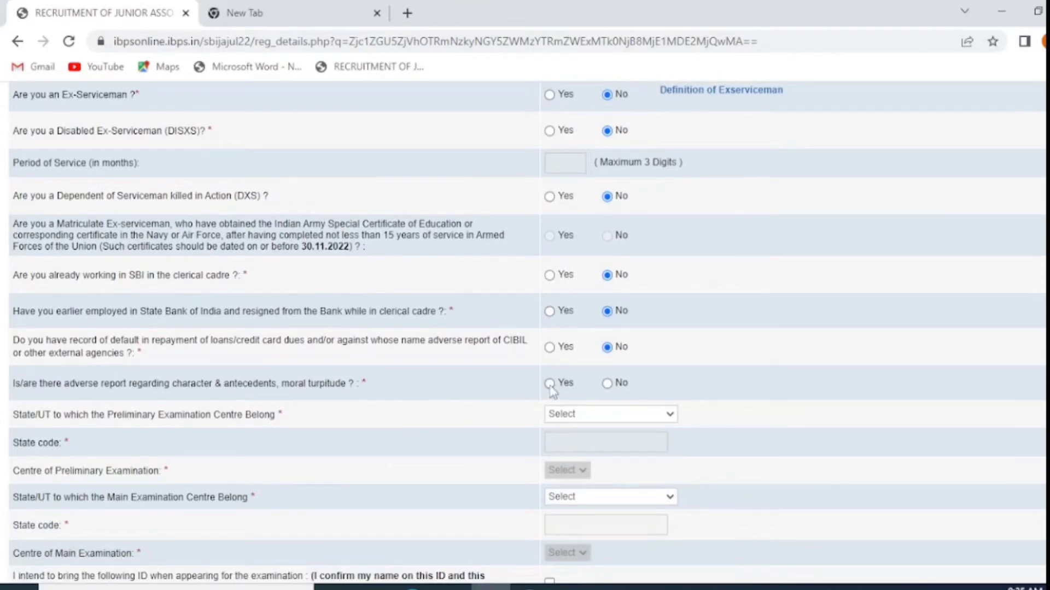
left_click(608, 384)
left_click(560, 421)
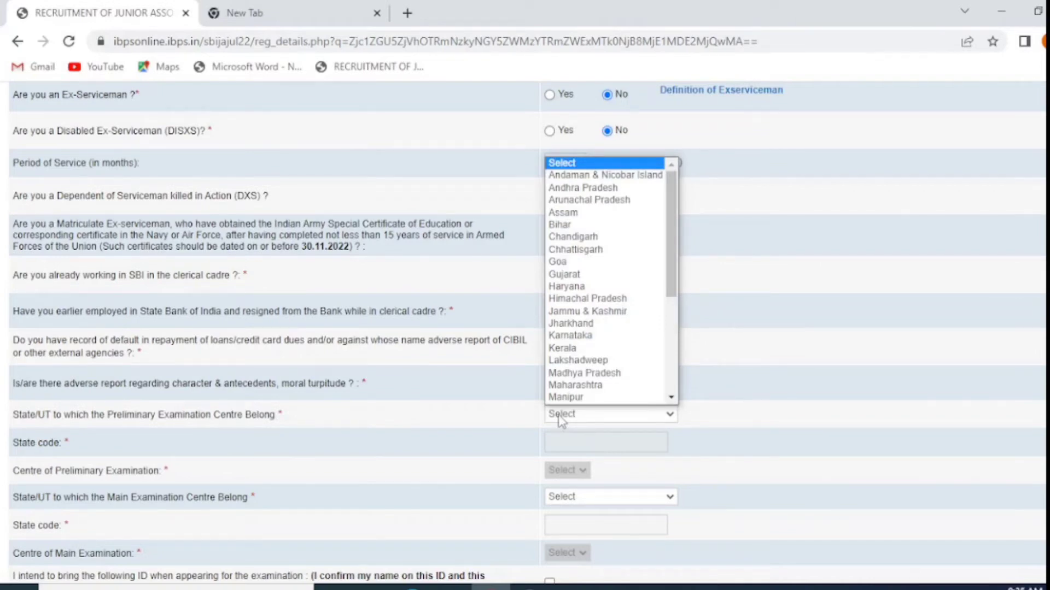
Choose Jharkhand and Ranchi as state and centre for both preliminary and main exams
scroll(562, 422, "down", 2)
left_click(570, 237)
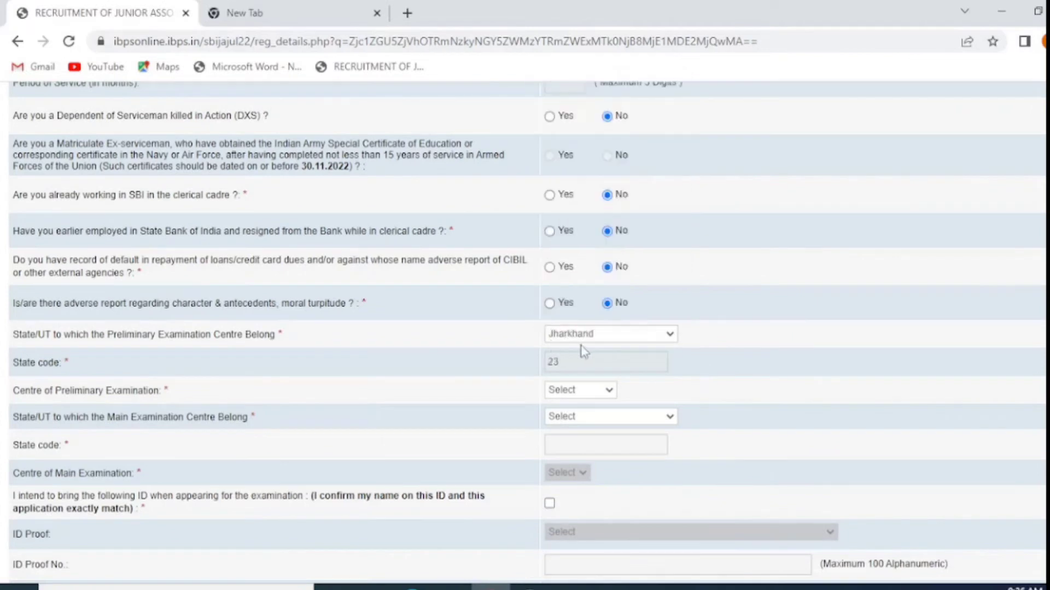
left_click(593, 390)
left_click(595, 454)
left_click(601, 421)
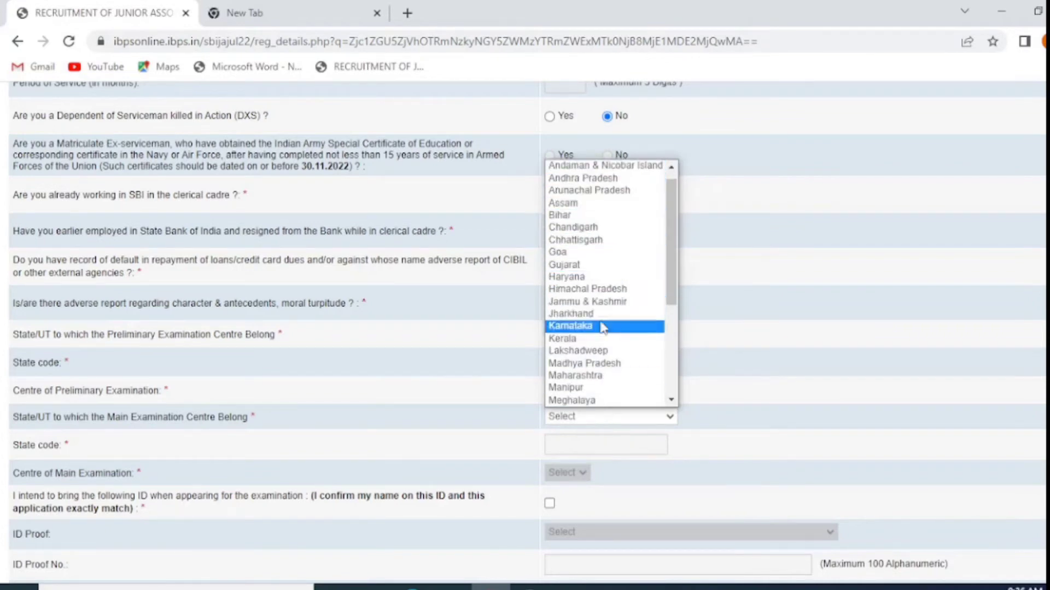
left_click(603, 316)
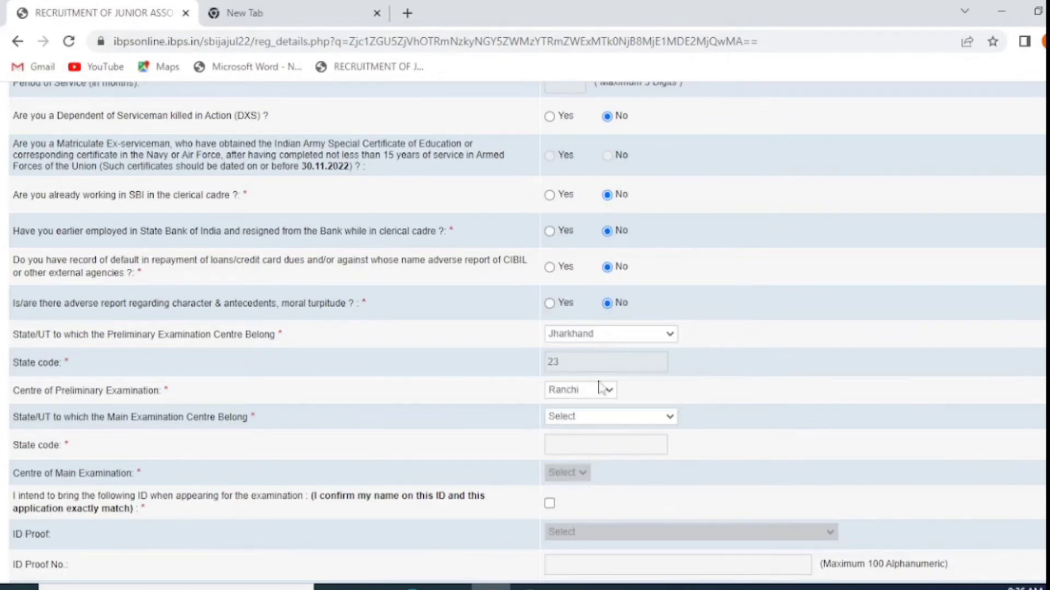
left_click(576, 473)
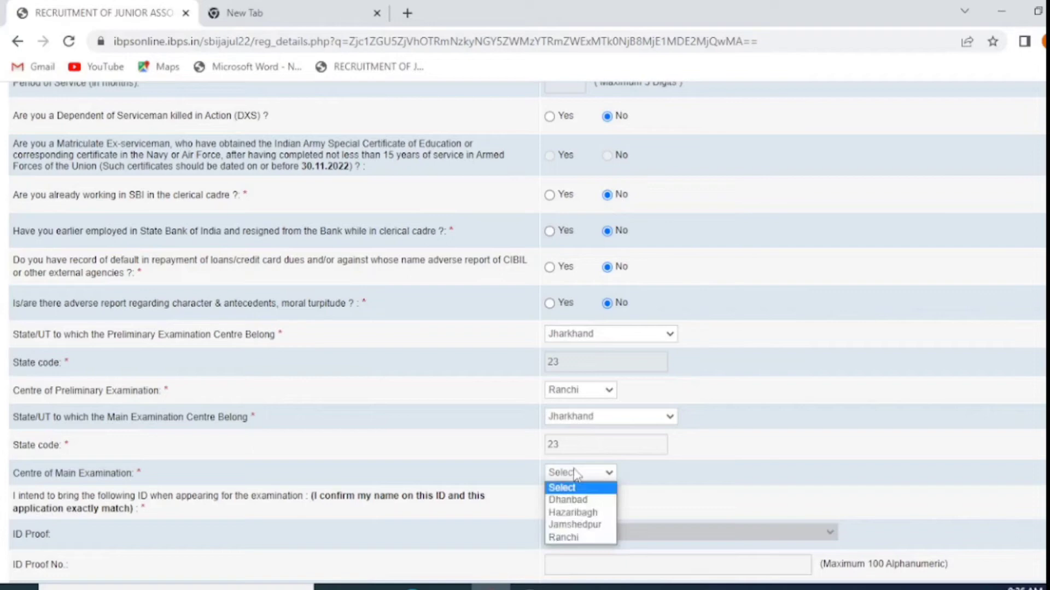
left_click(578, 537)
scroll(585, 448, "down", 2)
scroll(592, 418, "down", 2)
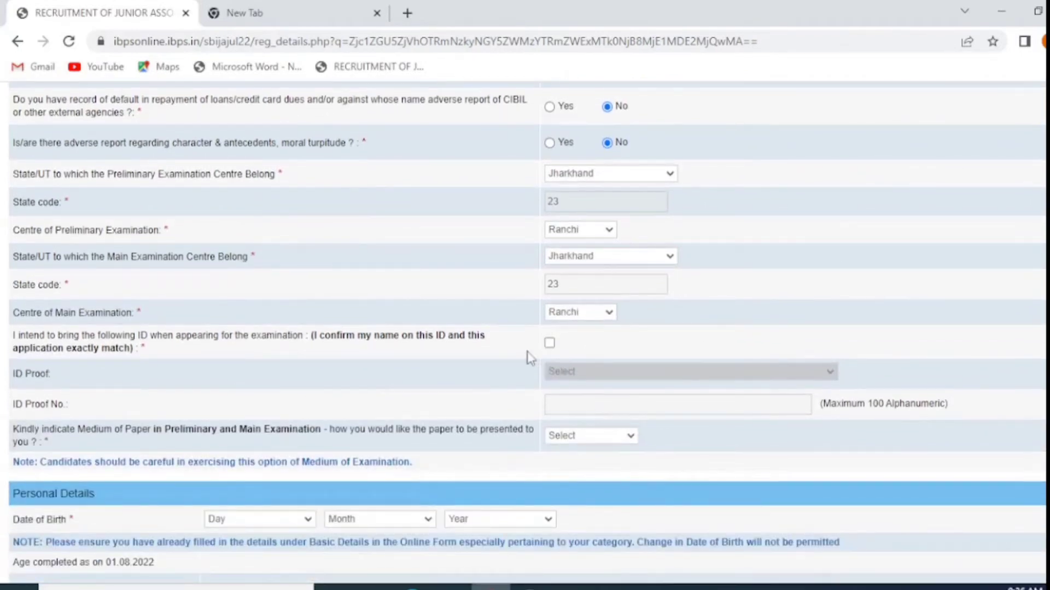
Confirm the ID declaration, choose PAN Card with its number, and set medium English and Hindi
left_click(549, 343)
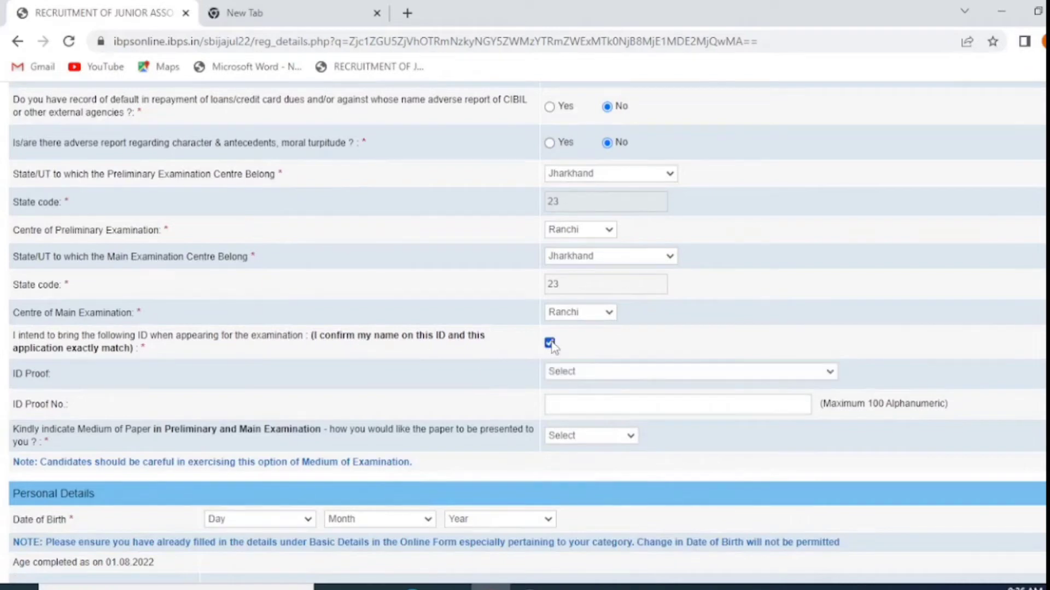
left_click(576, 370)
left_click(608, 426)
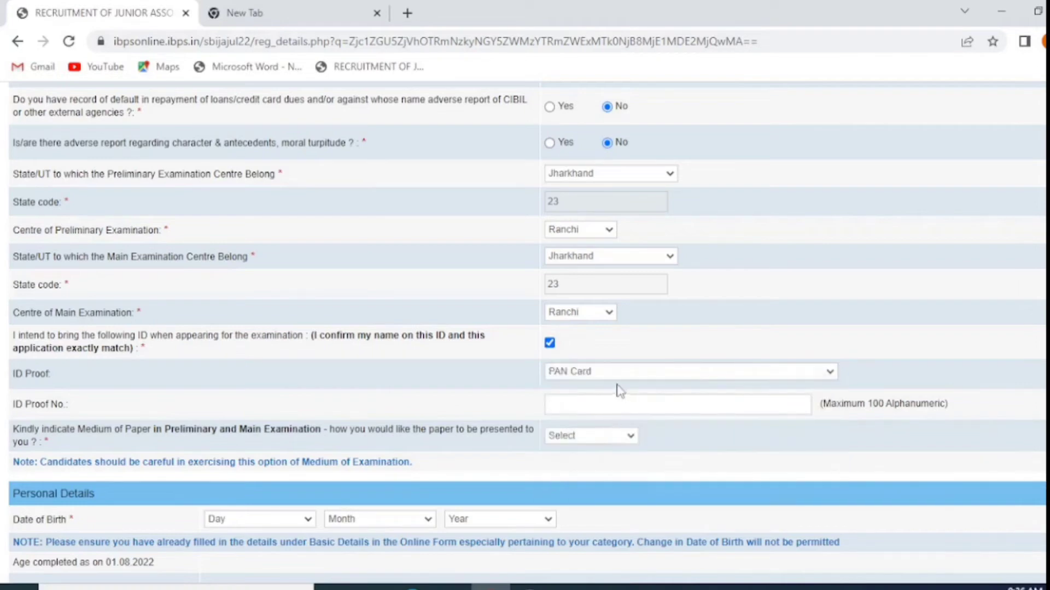
left_click(596, 407)
left_click(564, 439)
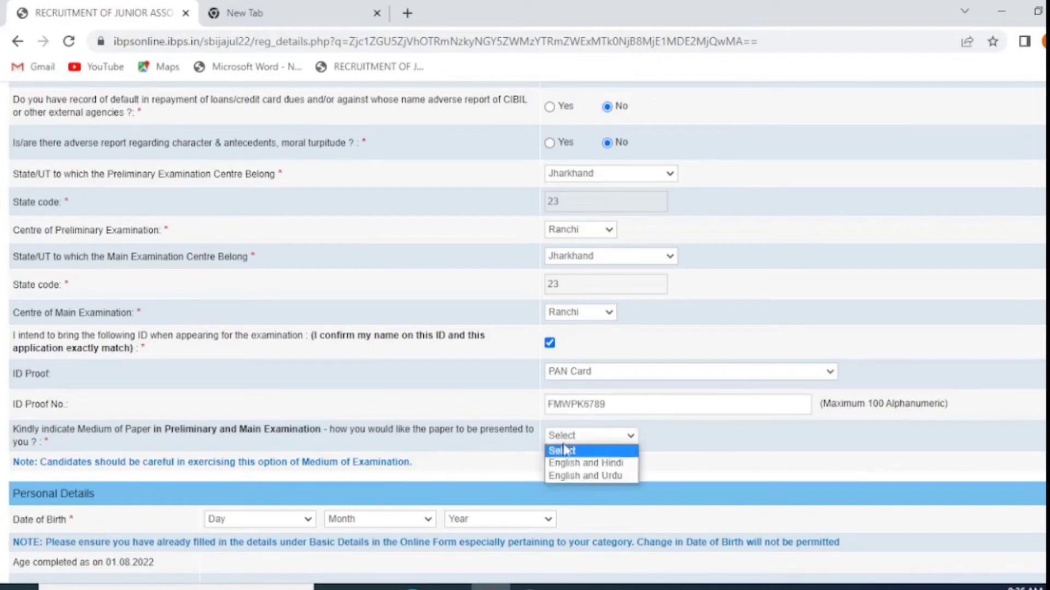
left_click(594, 464)
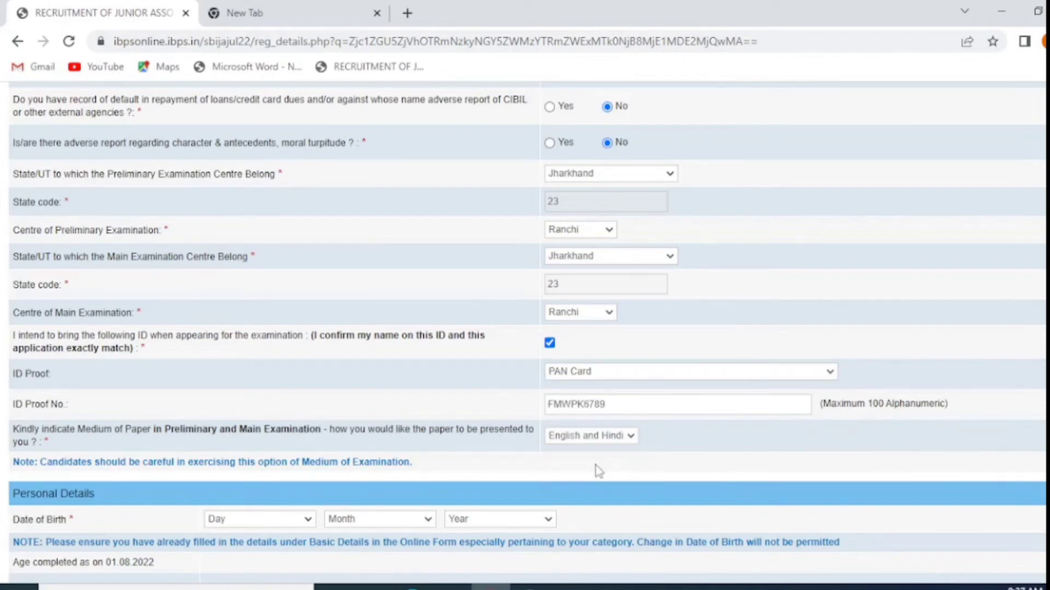
scroll(596, 470, "down", 3)
left_click(281, 359)
left_click(276, 294)
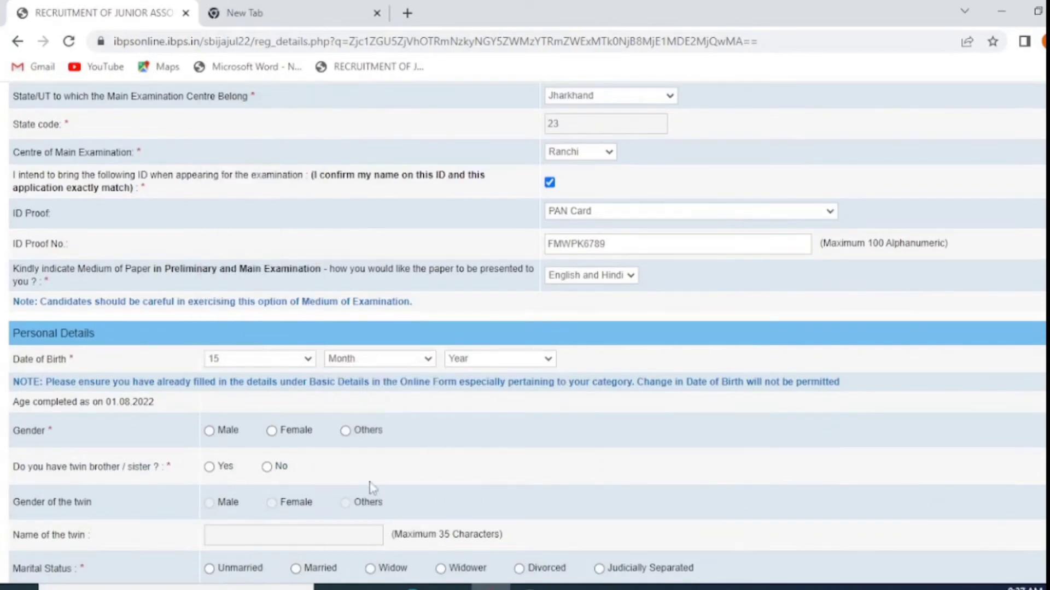
left_click(372, 486)
left_click(500, 359)
left_click(481, 464)
left_click(272, 431)
Answer No to having a twin and fill in placeholder parents' names
scroll(240, 461, "down", 1)
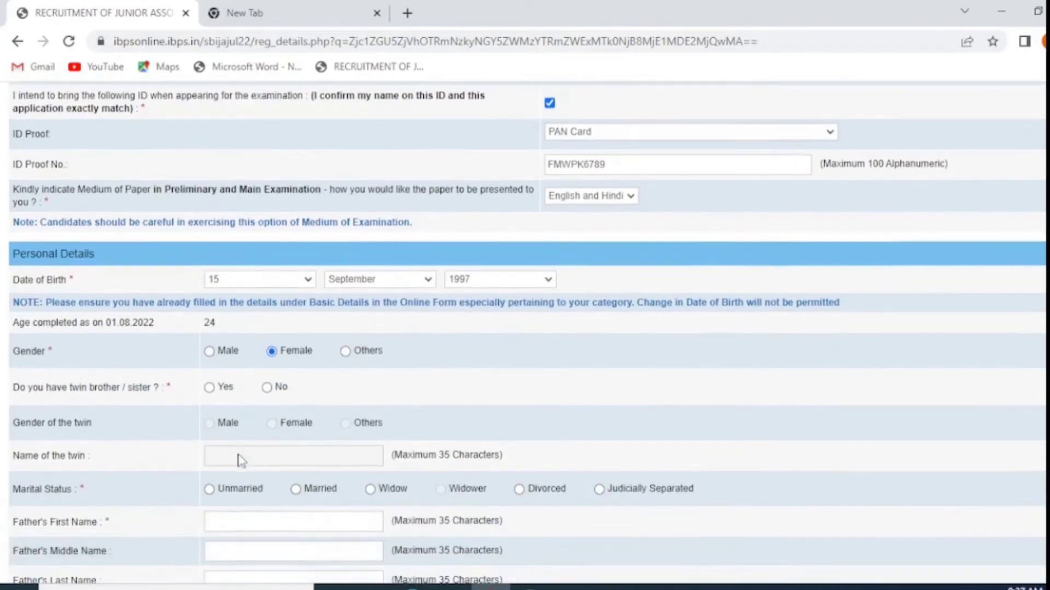
left_click(210, 387)
left_click(267, 386)
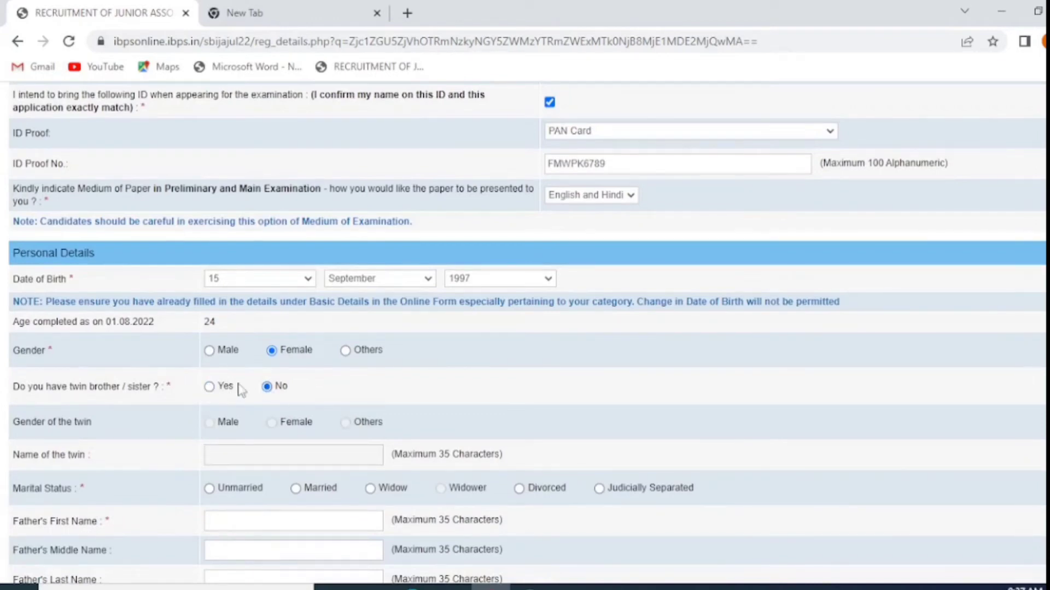
scroll(219, 412, "down", 2)
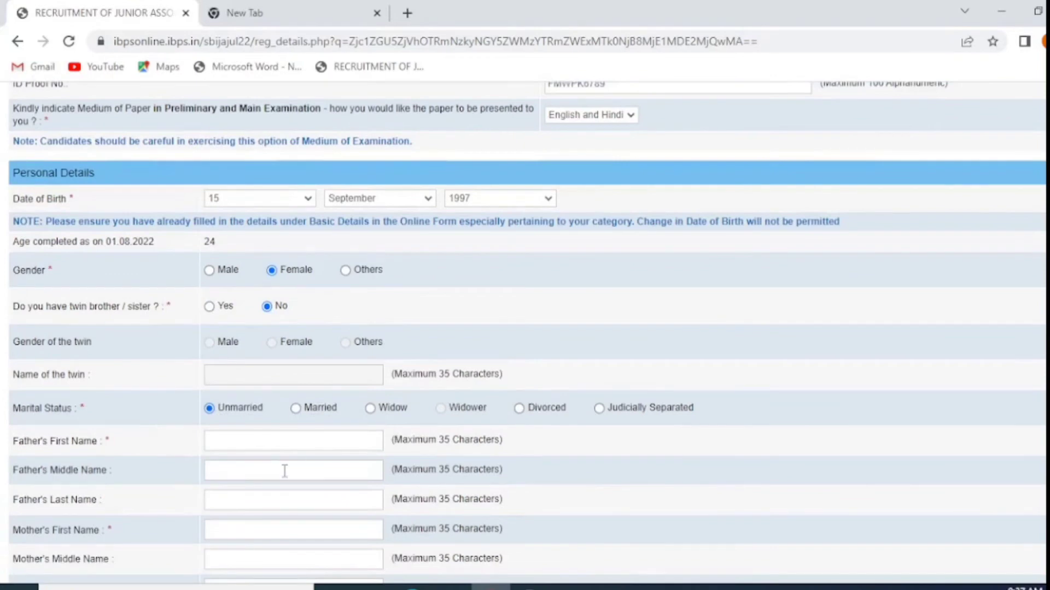
scroll(284, 471, "down", 1)
left_click(250, 362)
type("Father")
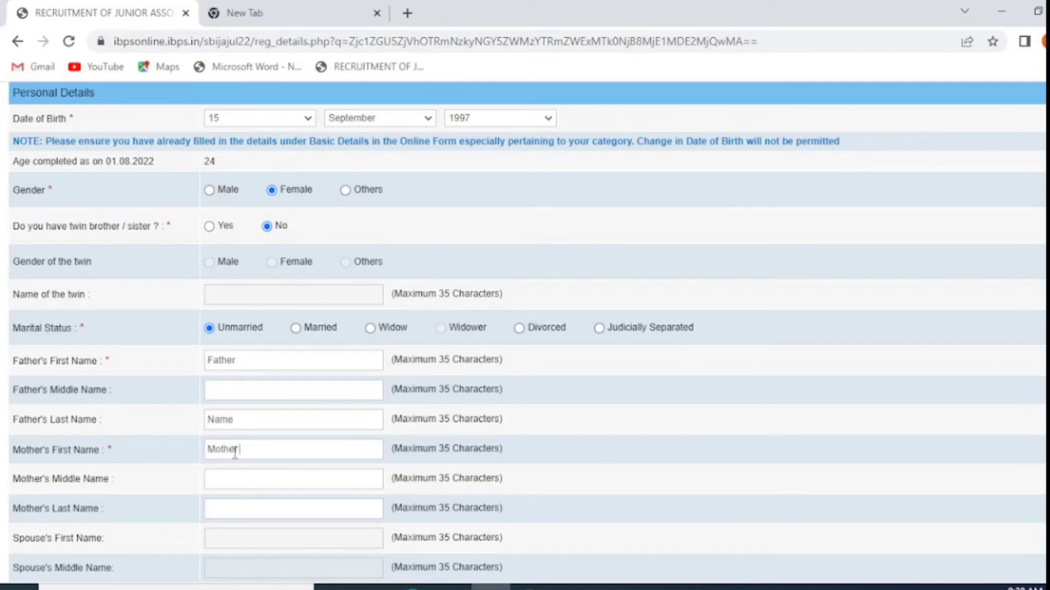
type("name")
key("Tab")
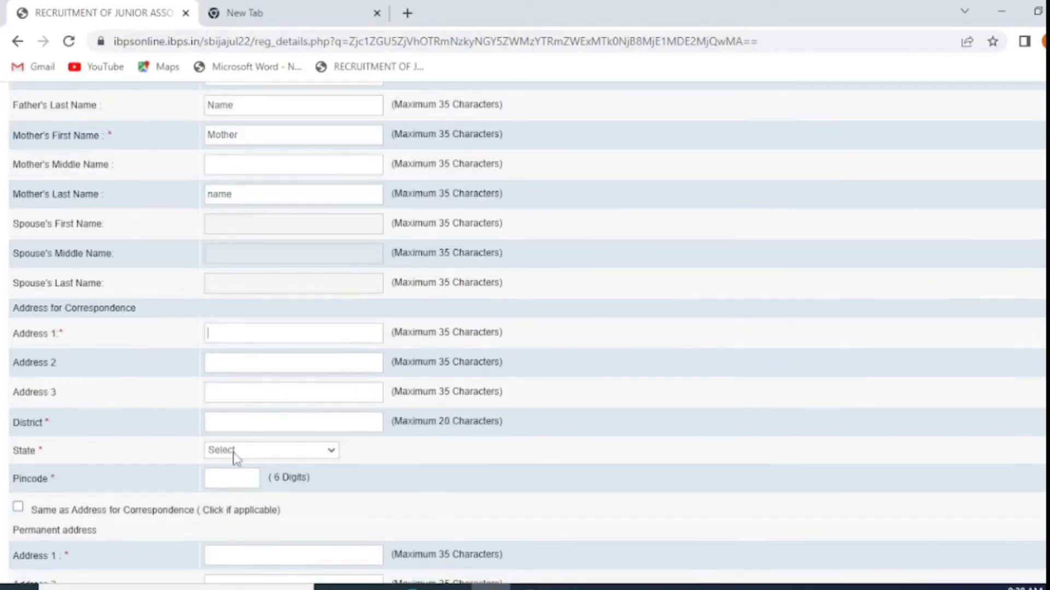
Fill the correspondence address with Ranchi and accept the saved district, state and pincode suggestion
type("Ranchi")
key("Tab")
type("Ra")
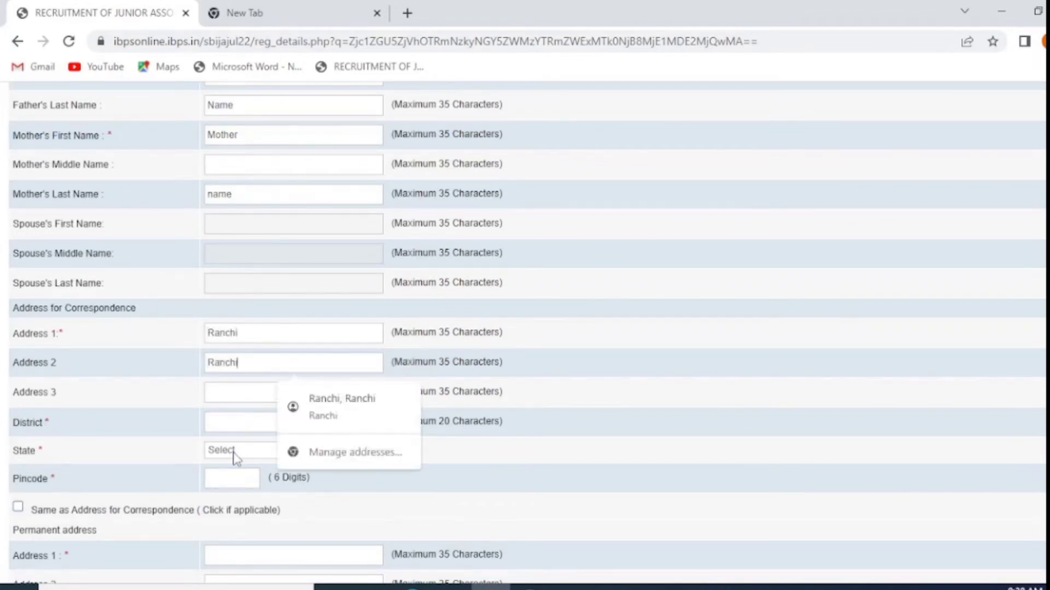
key("Down")
key("Return")
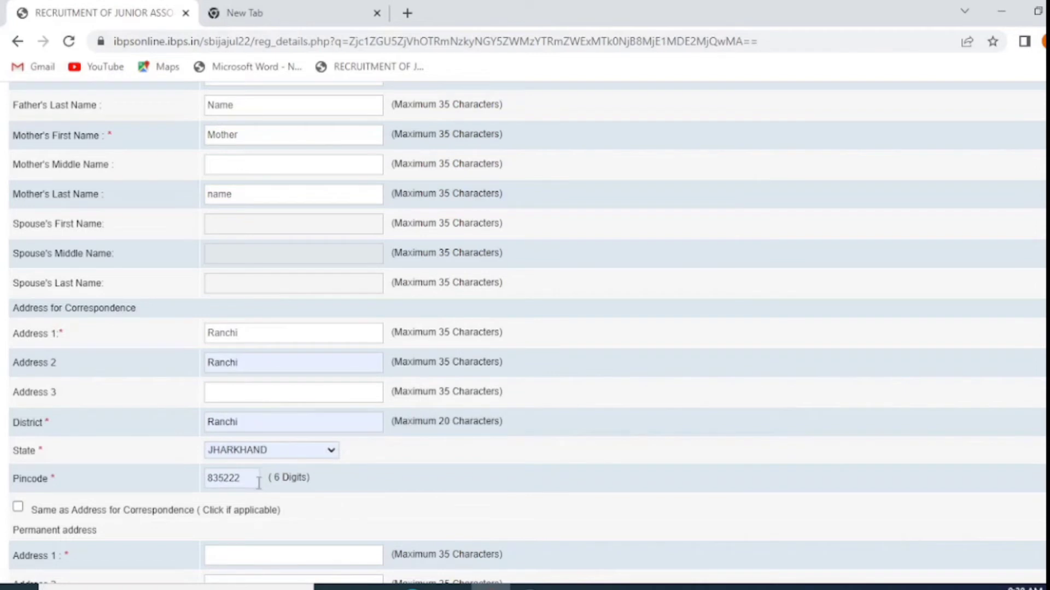
scroll(133, 499, "down", 3)
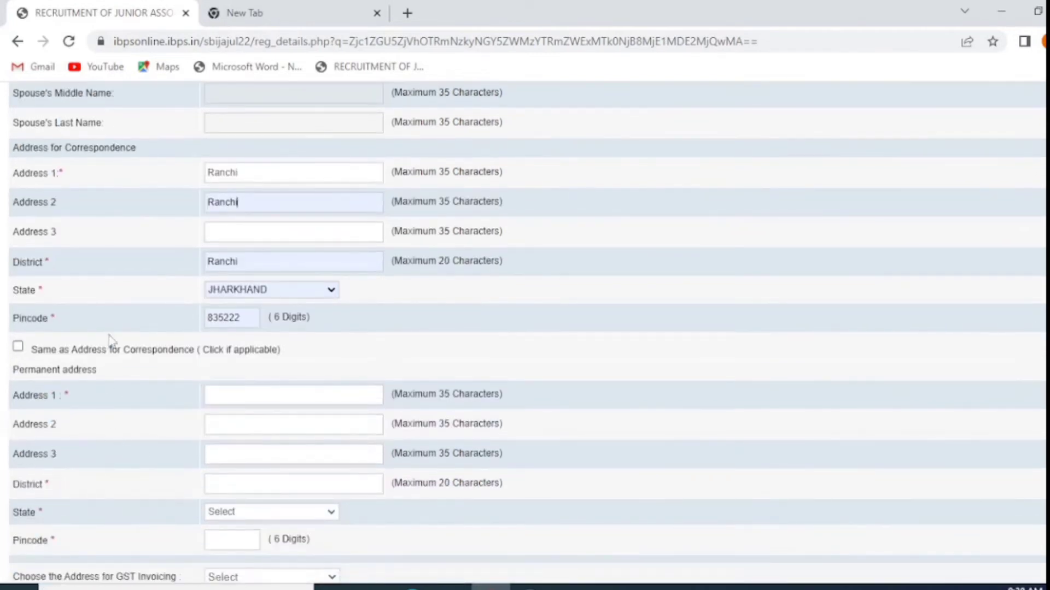
Make permanent address same as correspondence, use Communication Address for GST, and validate the details
left_click(18, 348)
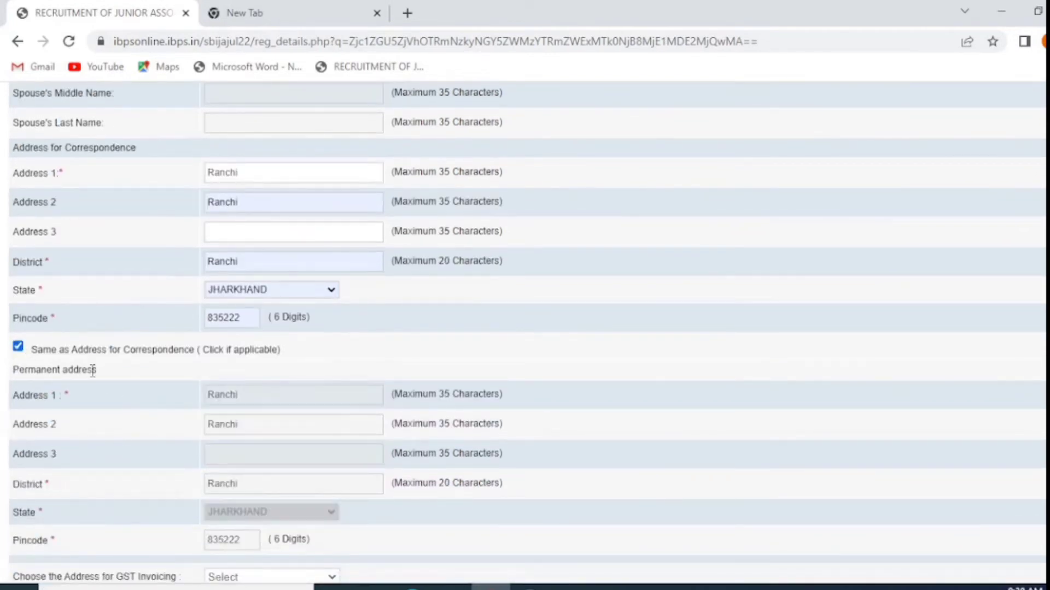
scroll(234, 390, "down", 3)
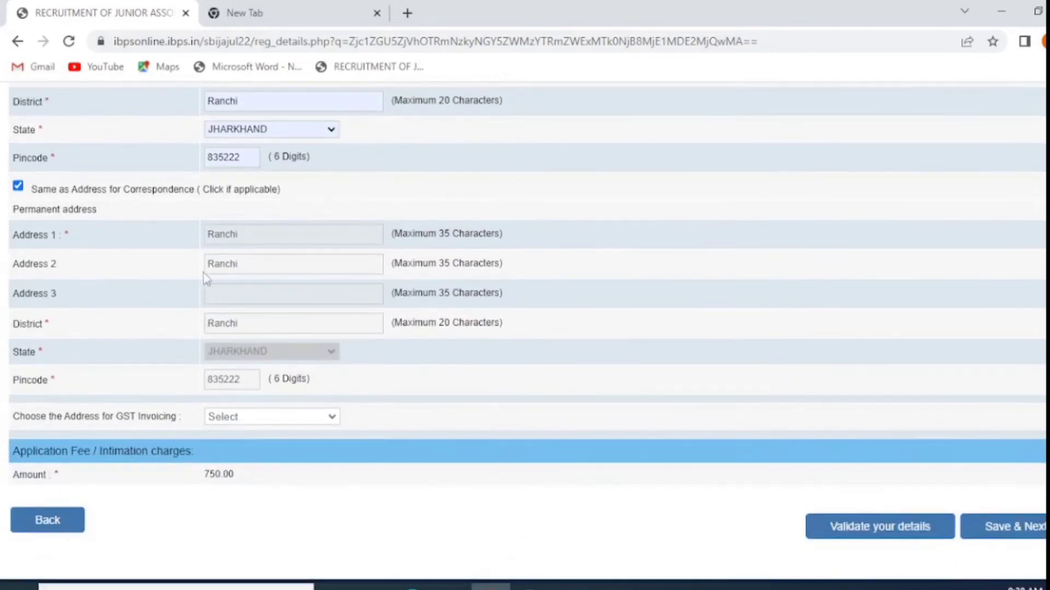
left_click(238, 419)
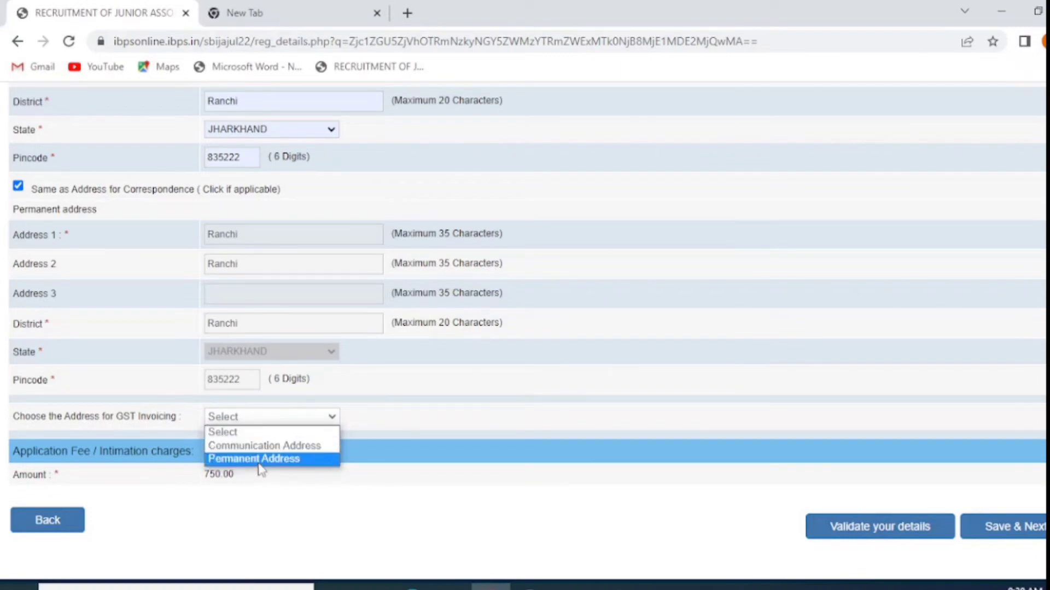
left_click(263, 445)
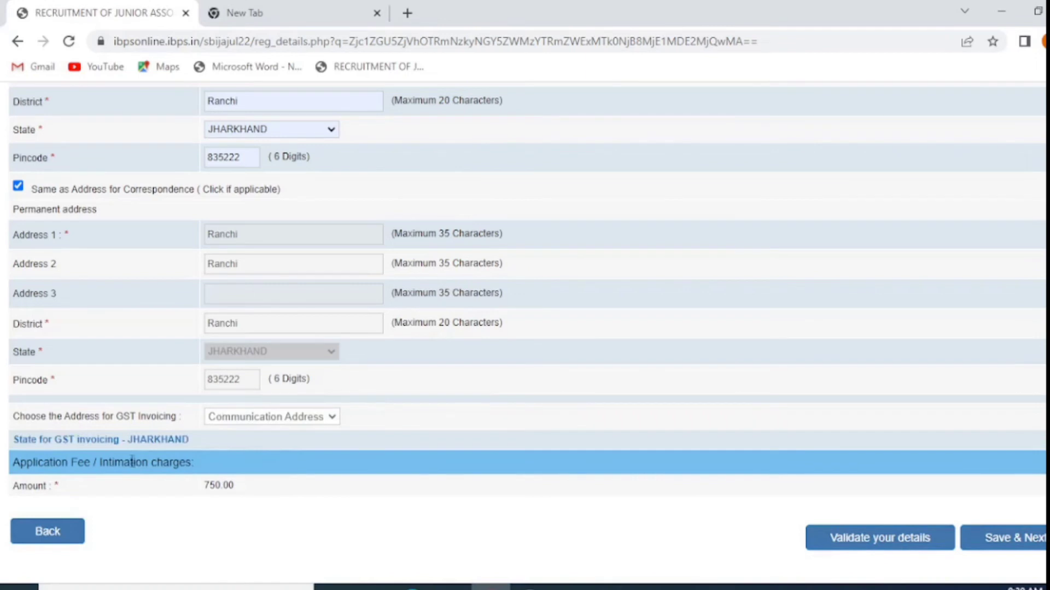
scroll(492, 498, "down", 1)
left_click(836, 506)
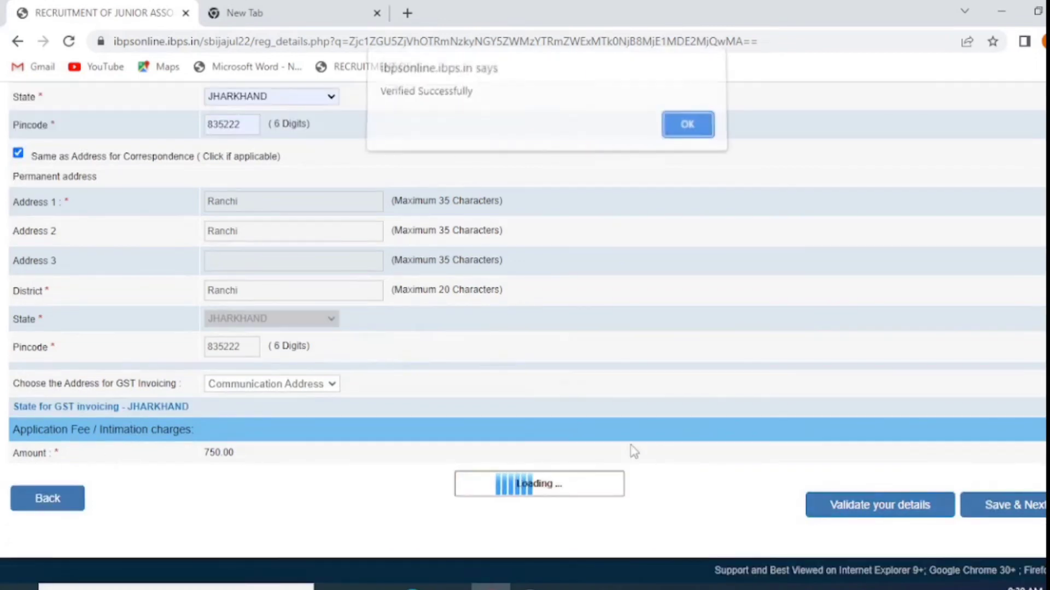
left_click(684, 129)
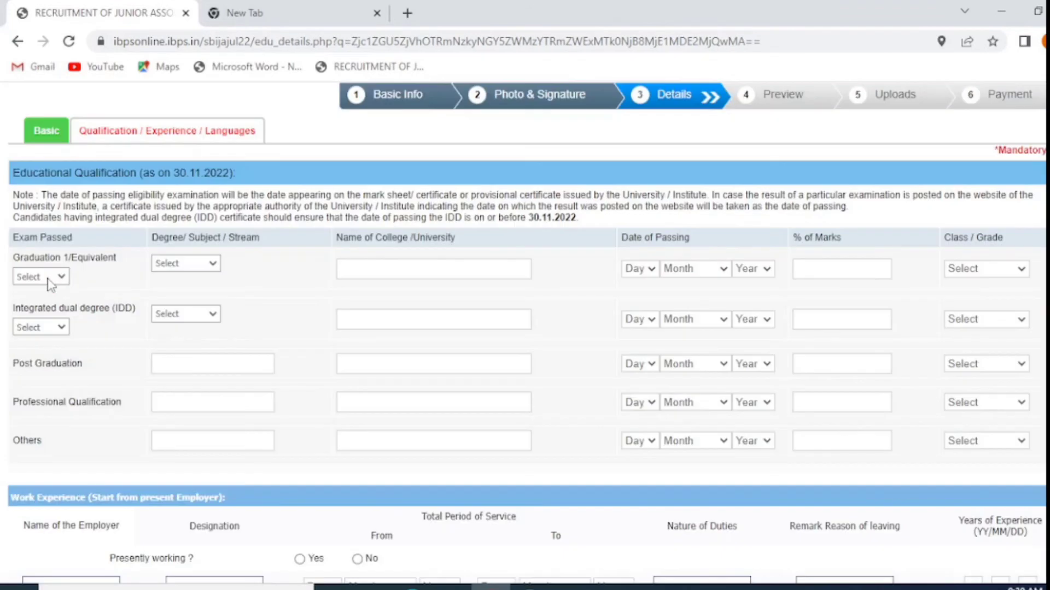
Mark graduation as Passed in Engineering from Techno India
left_click(48, 278)
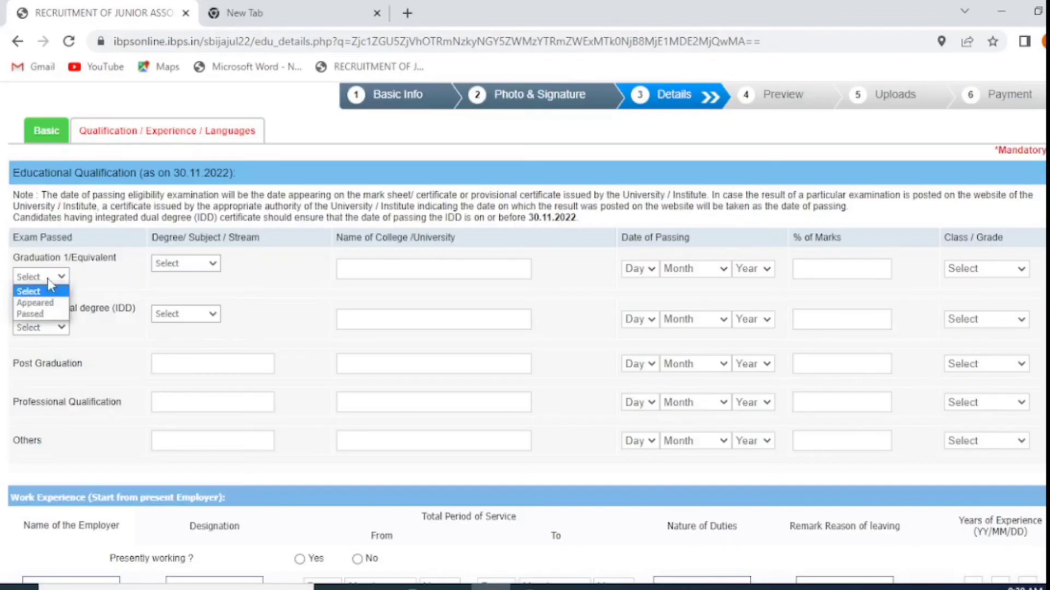
left_click(43, 314)
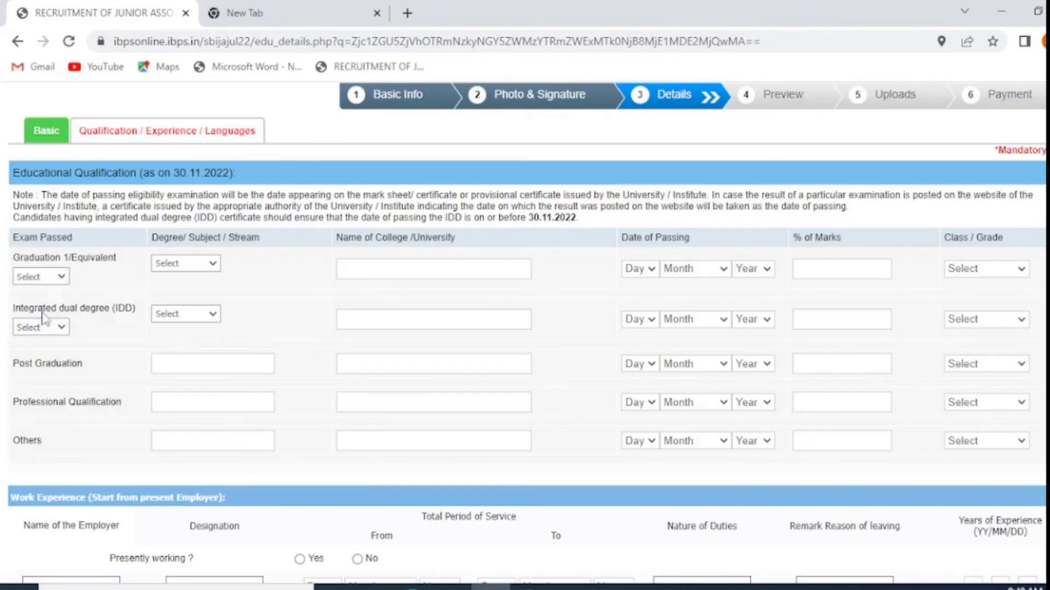
left_click(191, 268)
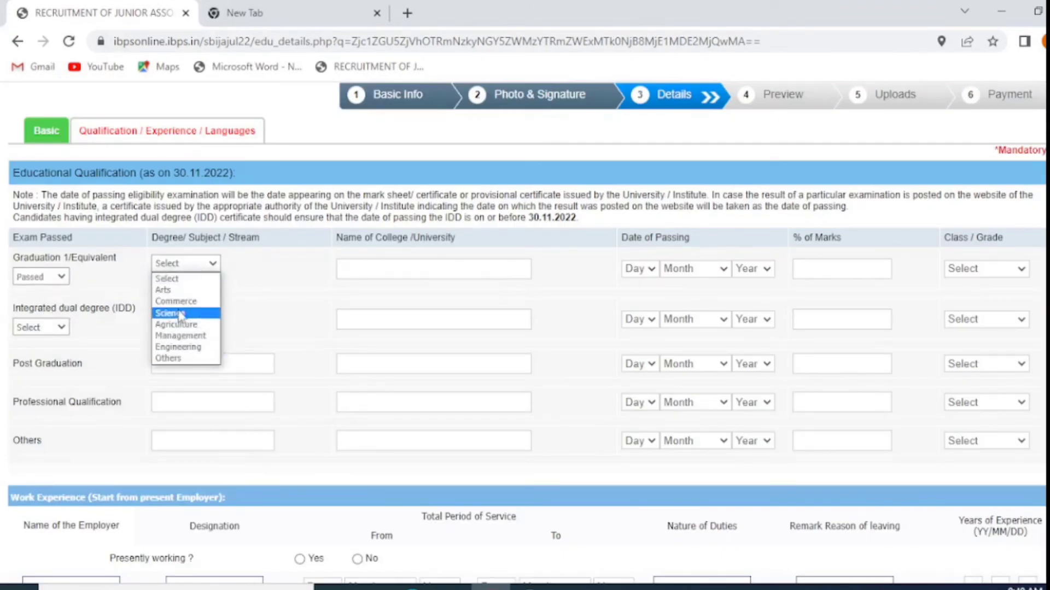
left_click(178, 348)
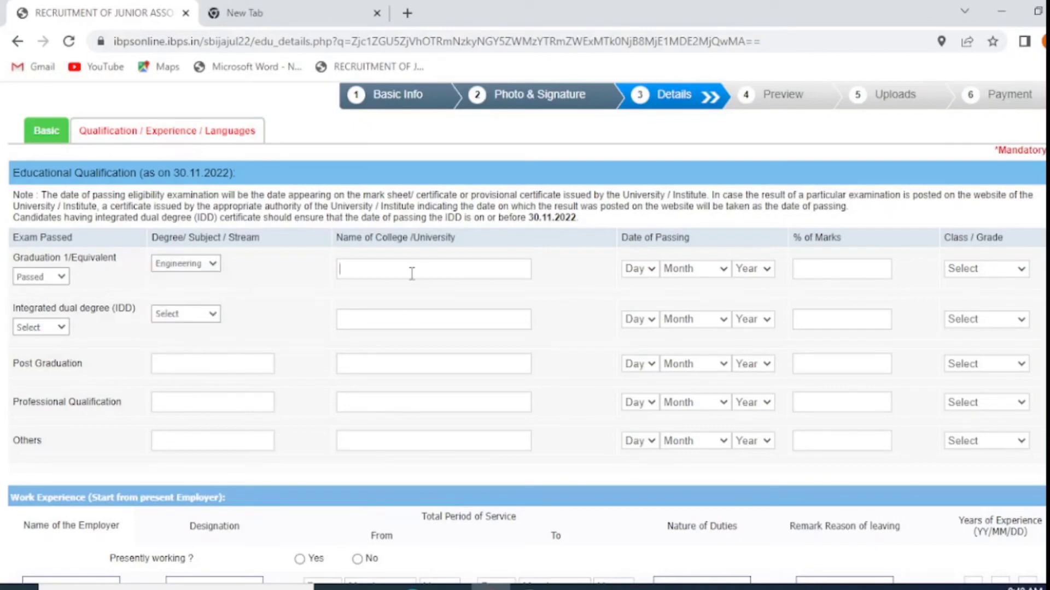
type("Tec")
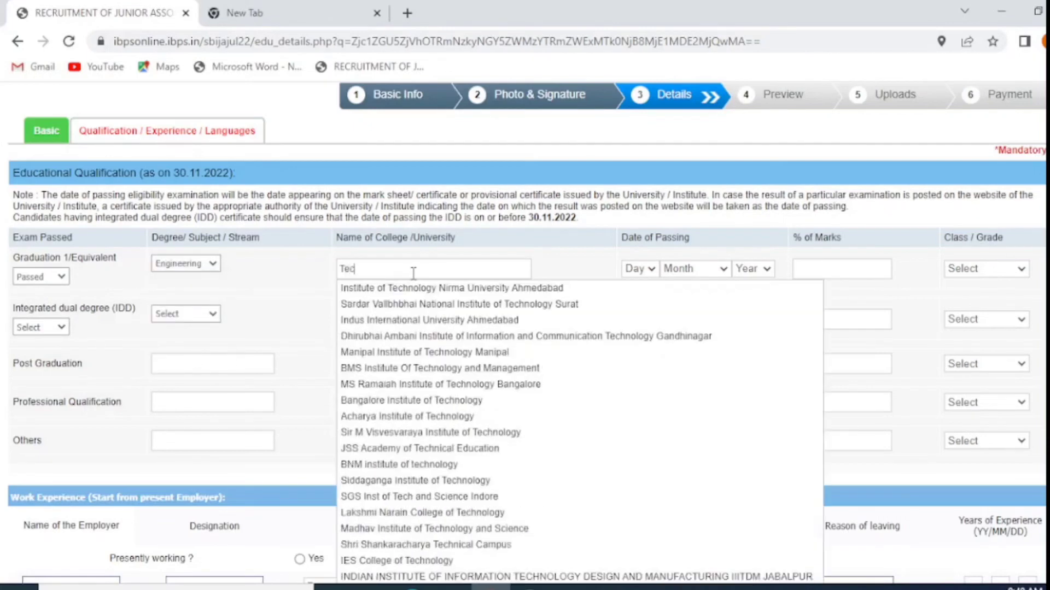
type("hno India")
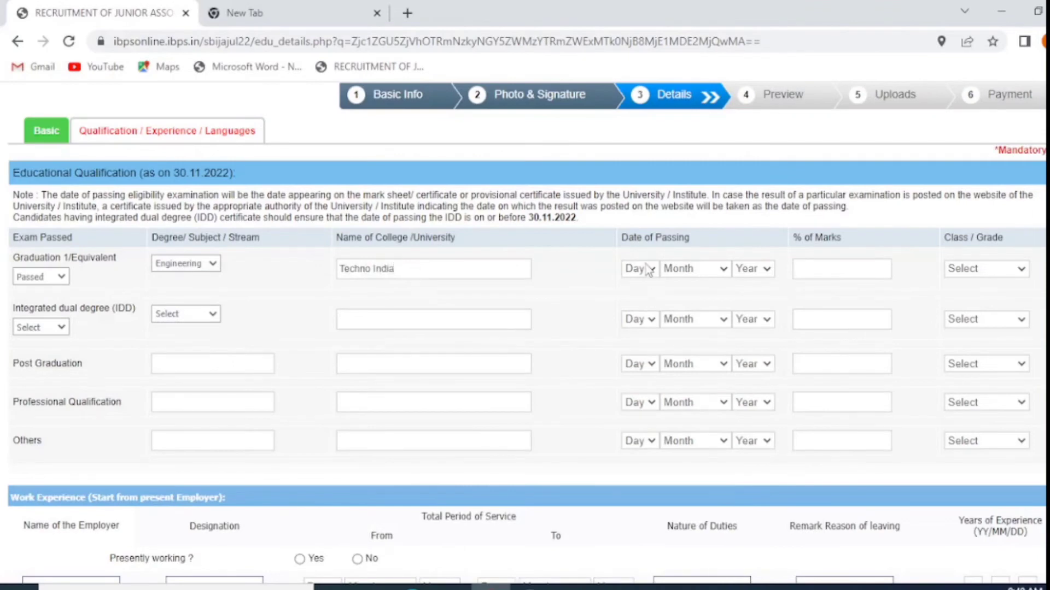
Enter passing date 01 June 2016, 80.00% marks and First Class grade
left_click(649, 269)
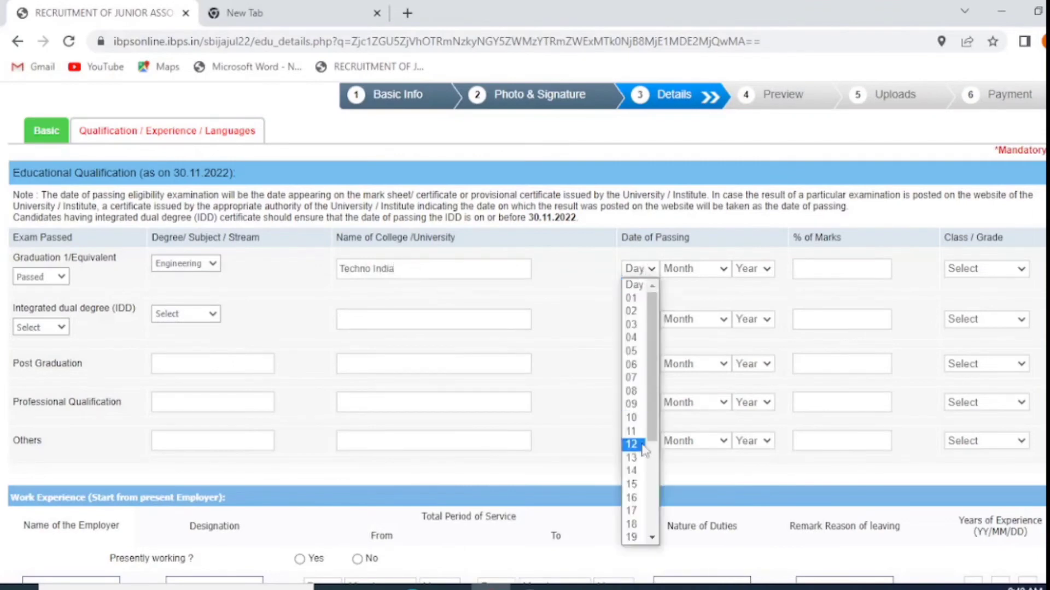
left_click(631, 298)
left_click(693, 269)
left_click(692, 364)
left_click(753, 269)
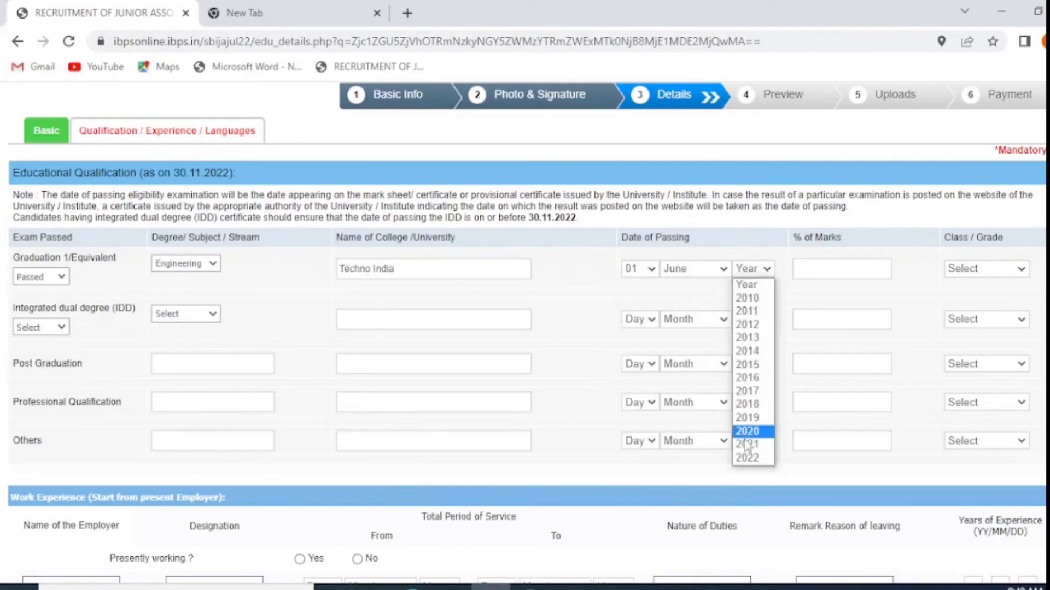
left_click(747, 378)
left_click(851, 269)
type("80")
left_click(983, 271)
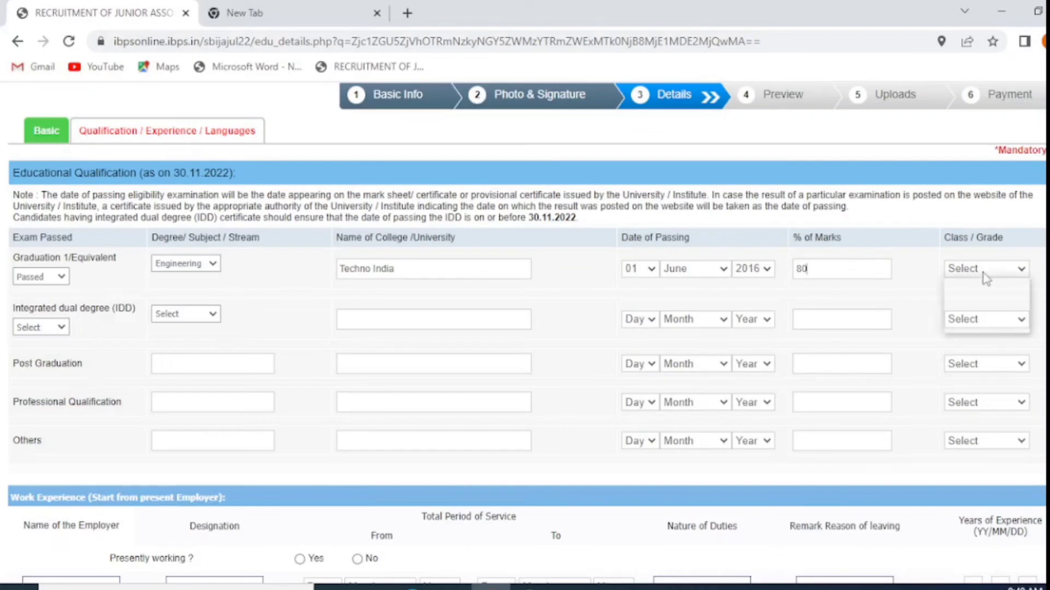
left_click(969, 298)
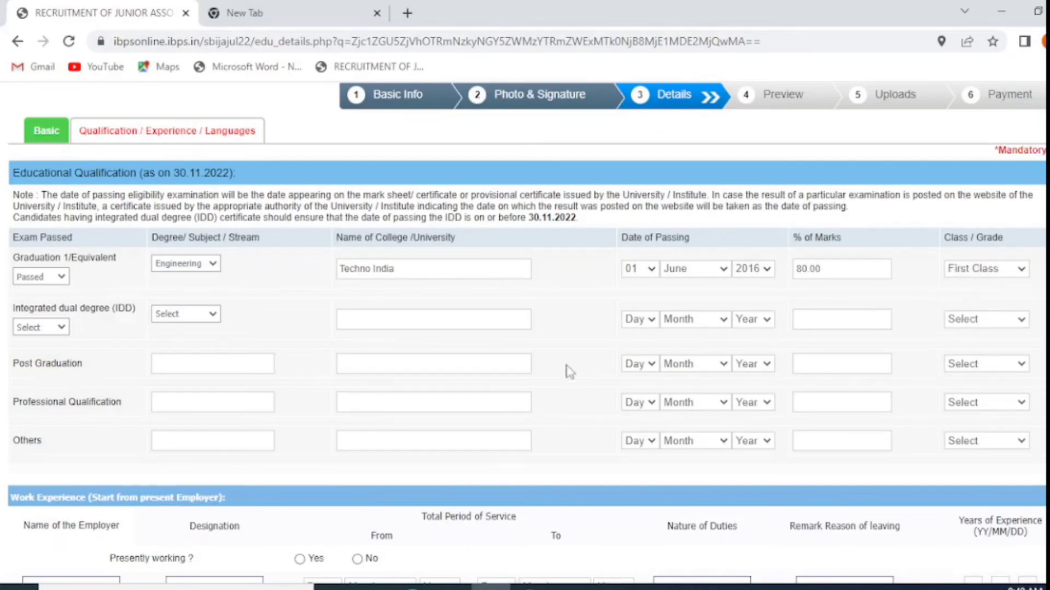
Tick read, write and speak for Hindi and English, then validate the details
scroll(218, 282, "down", 4)
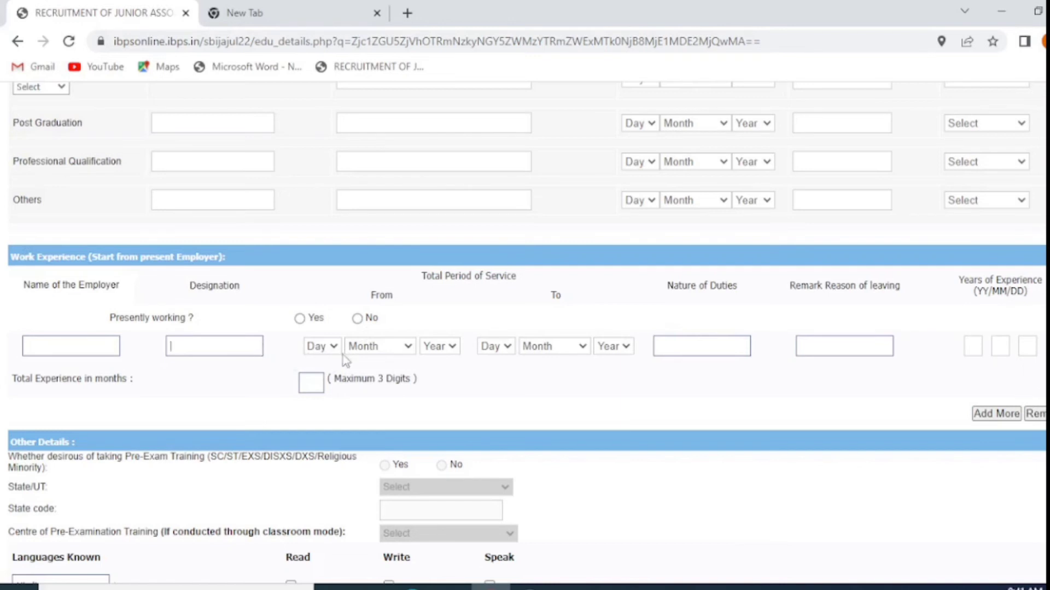
scroll(541, 358, "down", 4)
left_click(291, 367)
left_click(389, 367)
left_click(489, 368)
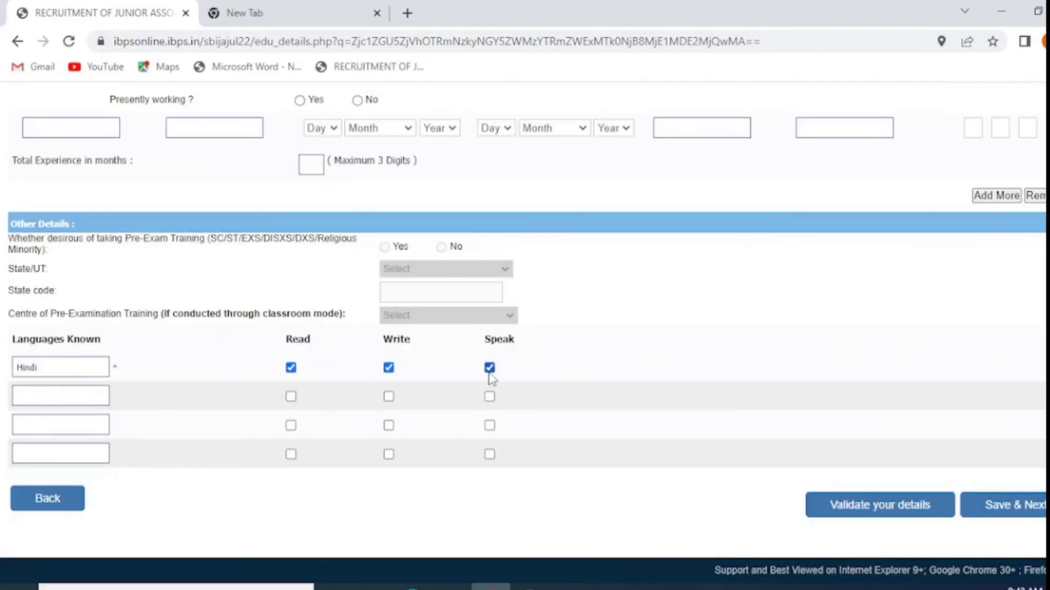
left_click(49, 391)
type("English")
left_click(291, 396)
left_click(388, 396)
left_click(490, 397)
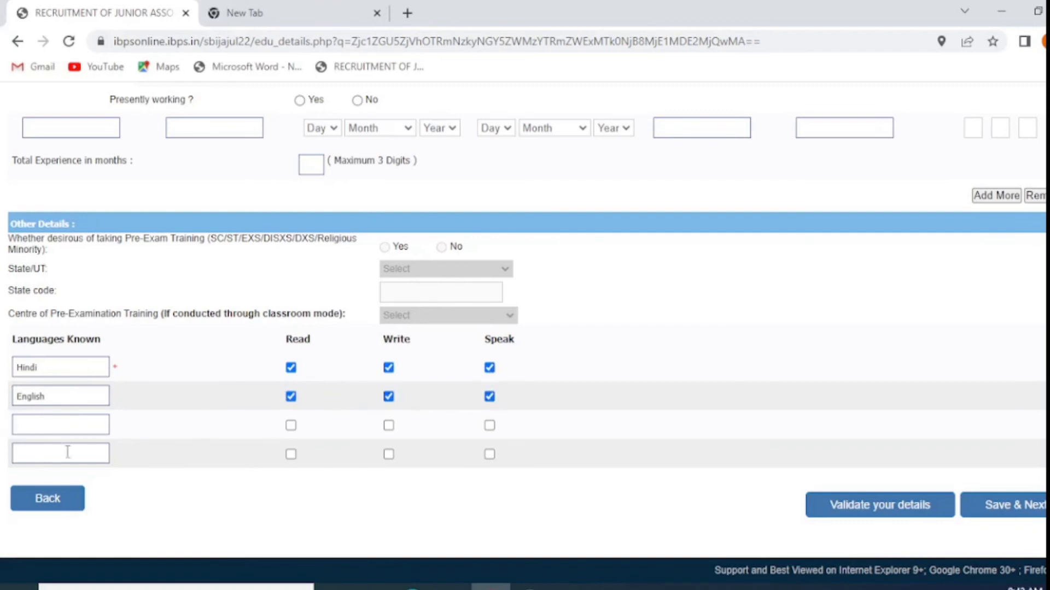
left_click(902, 518)
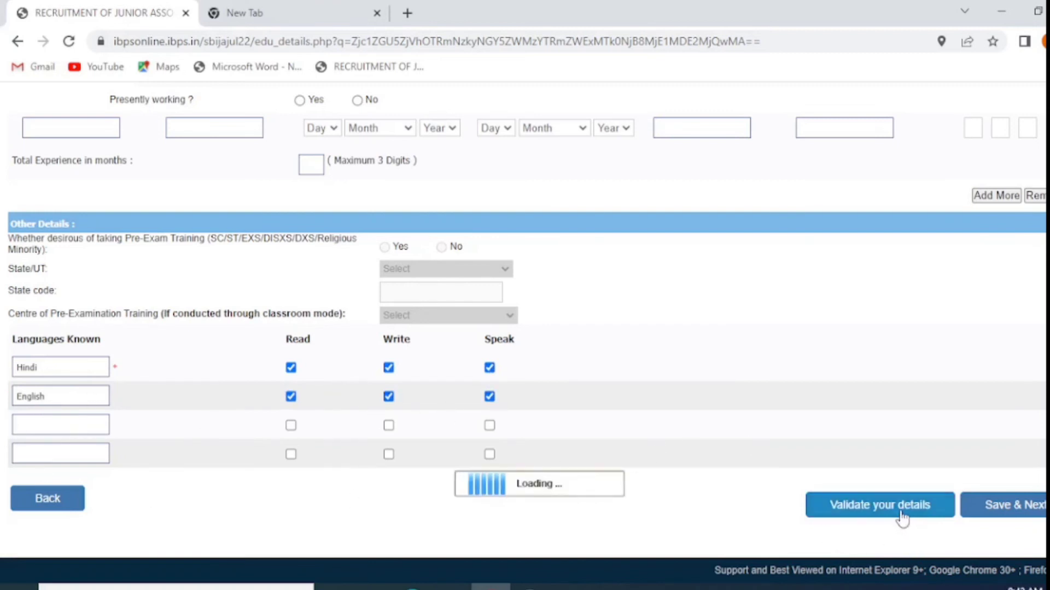
left_click(686, 131)
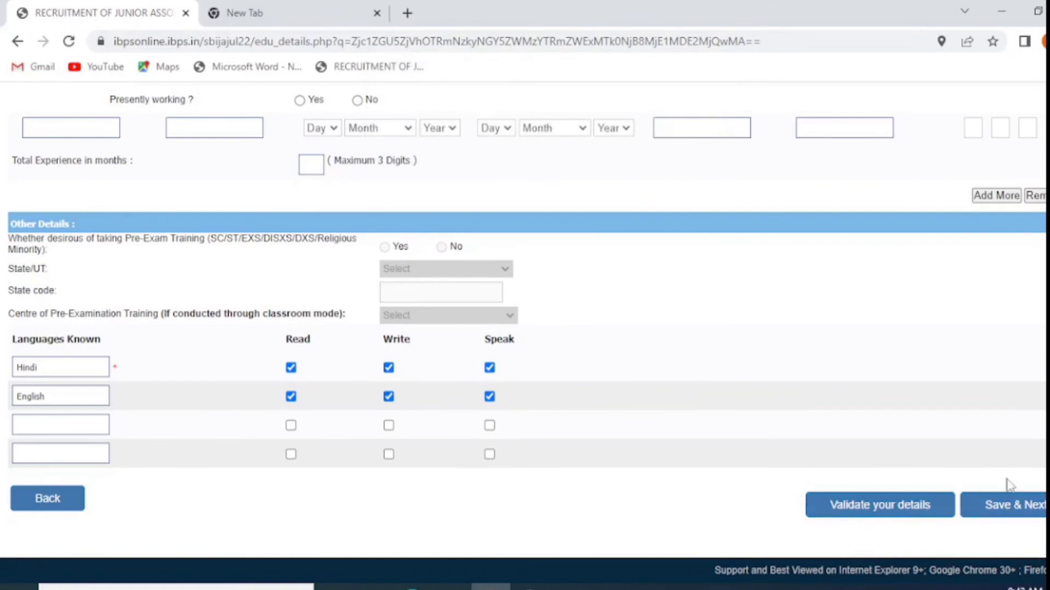
Save the details, review the preview, confirm the name matches the ID proof, and complete registration
left_click(1006, 518)
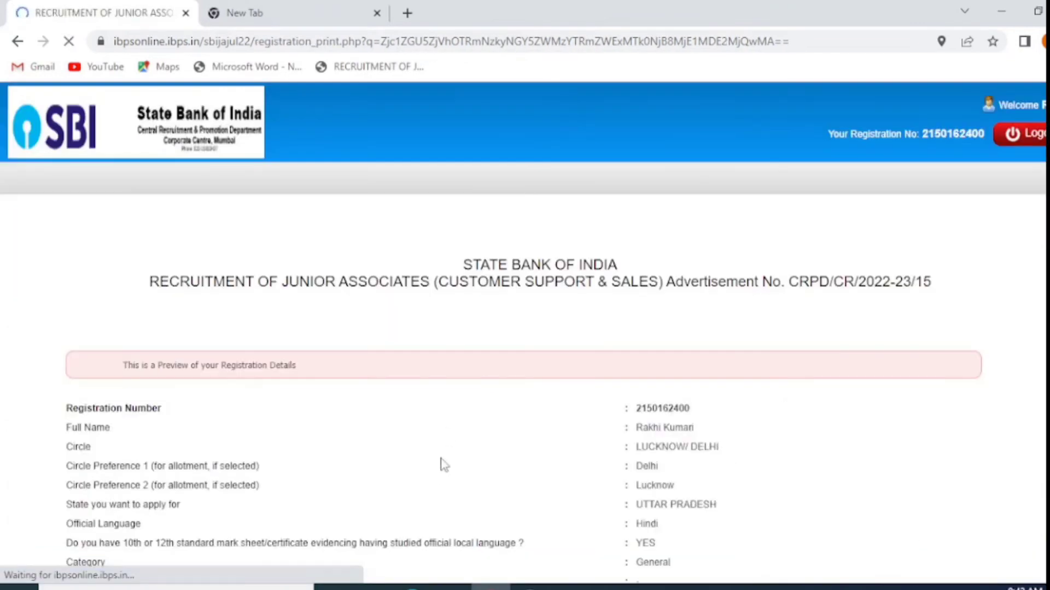
scroll(585, 380, "down", 8)
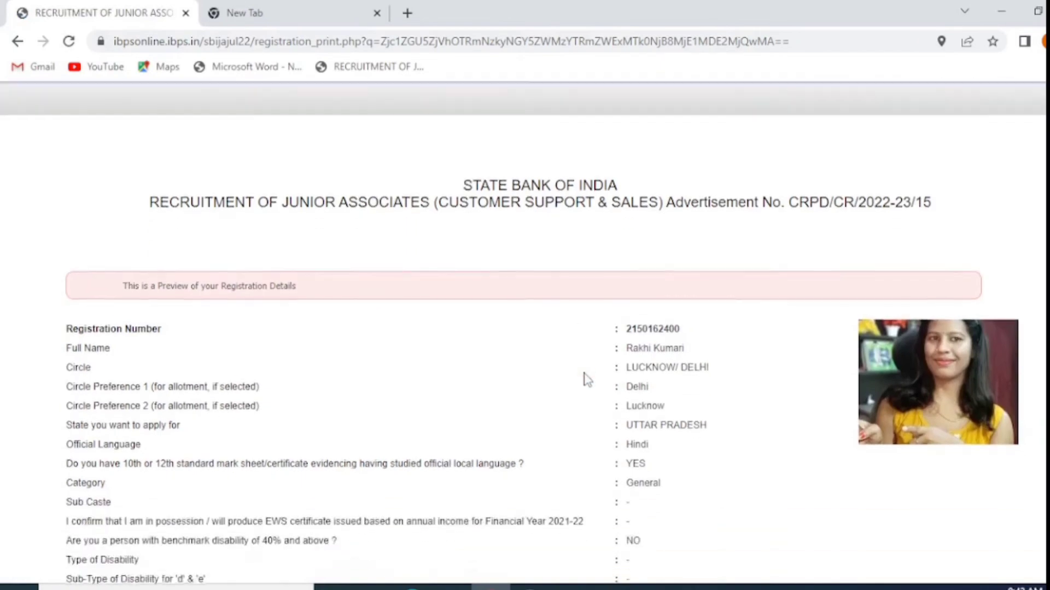
scroll(586, 379, "down", 20)
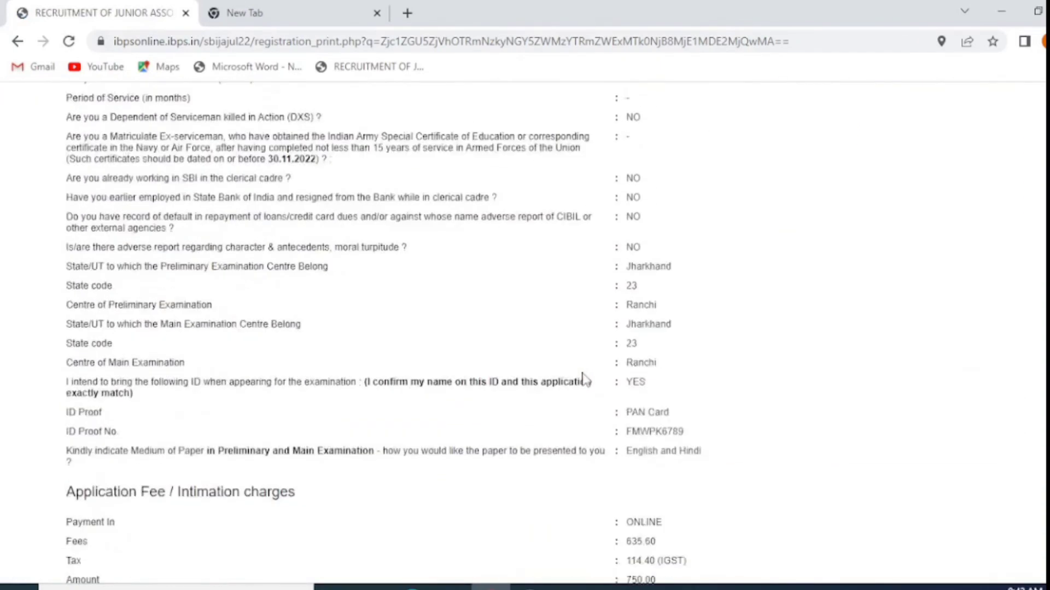
scroll(585, 380, "down", 13)
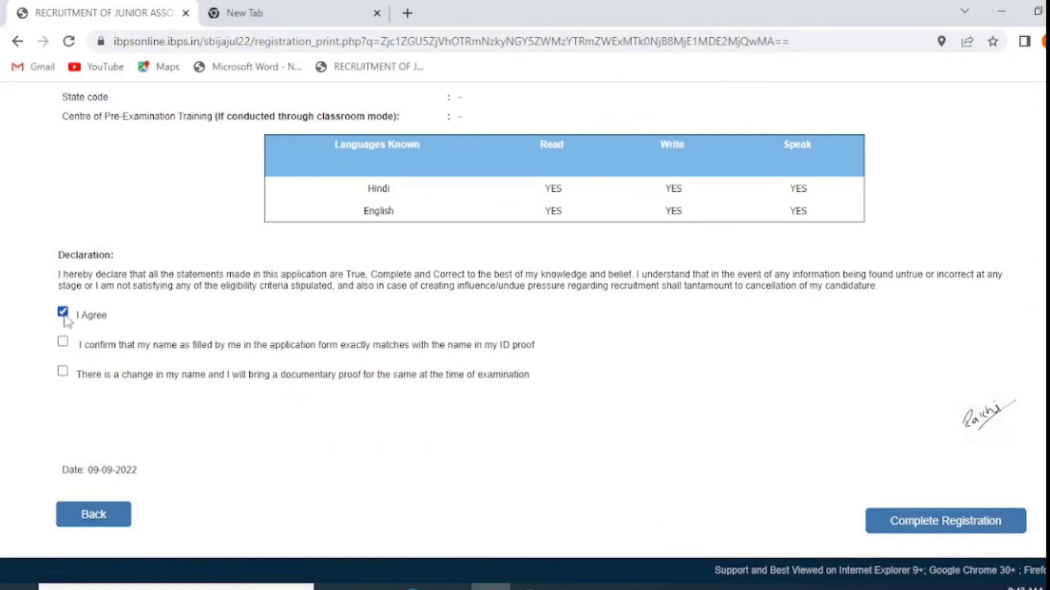
left_click(63, 343)
left_click(913, 524)
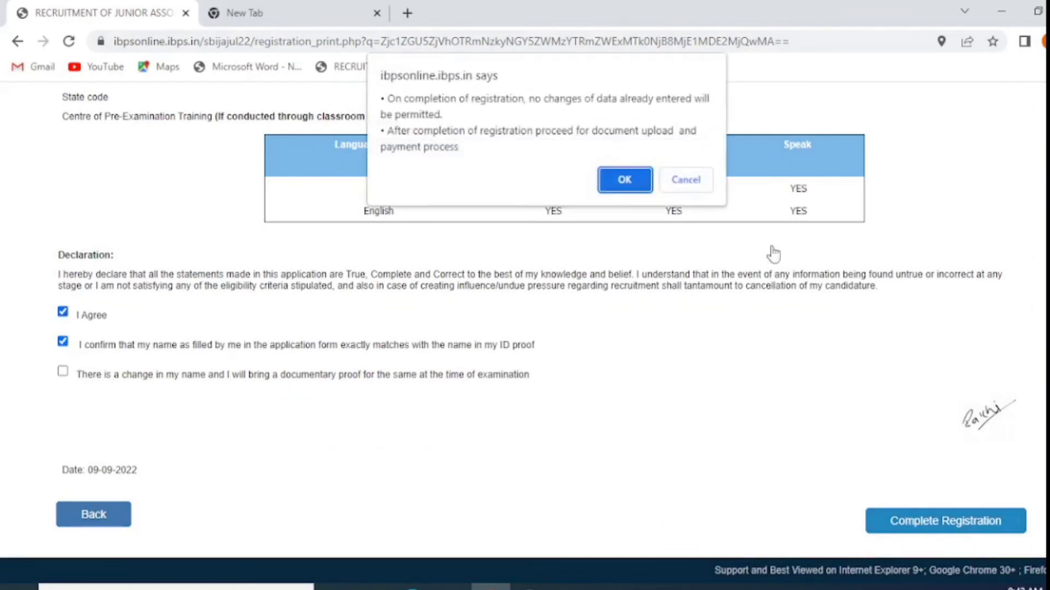
Accept the completion warning and attach thumb.jpeg as thumb impression and sbi_HWD.jpeg as handwritten declaration
left_click(625, 179)
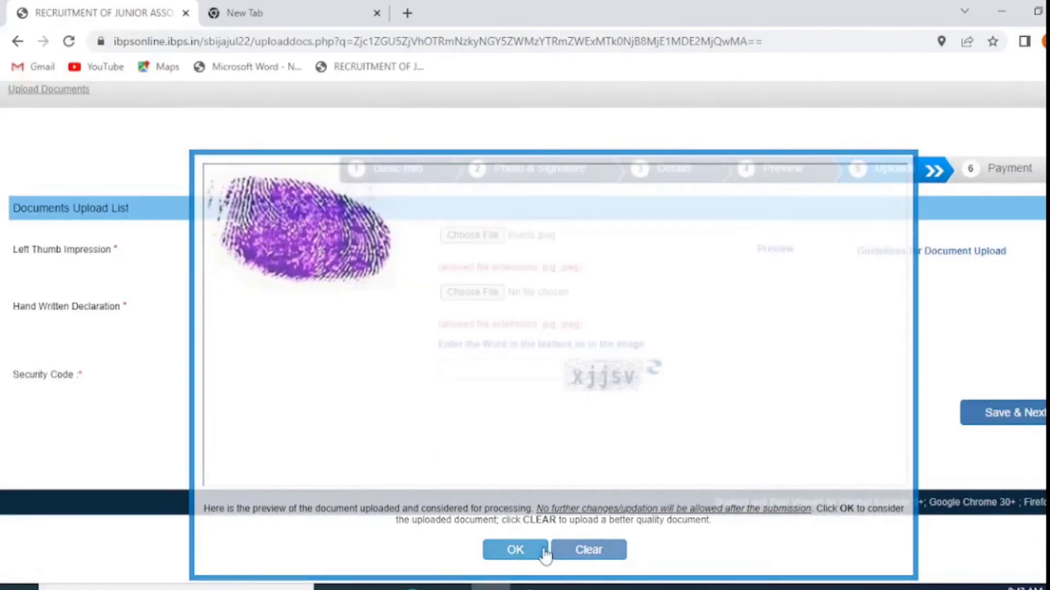
left_click(540, 553)
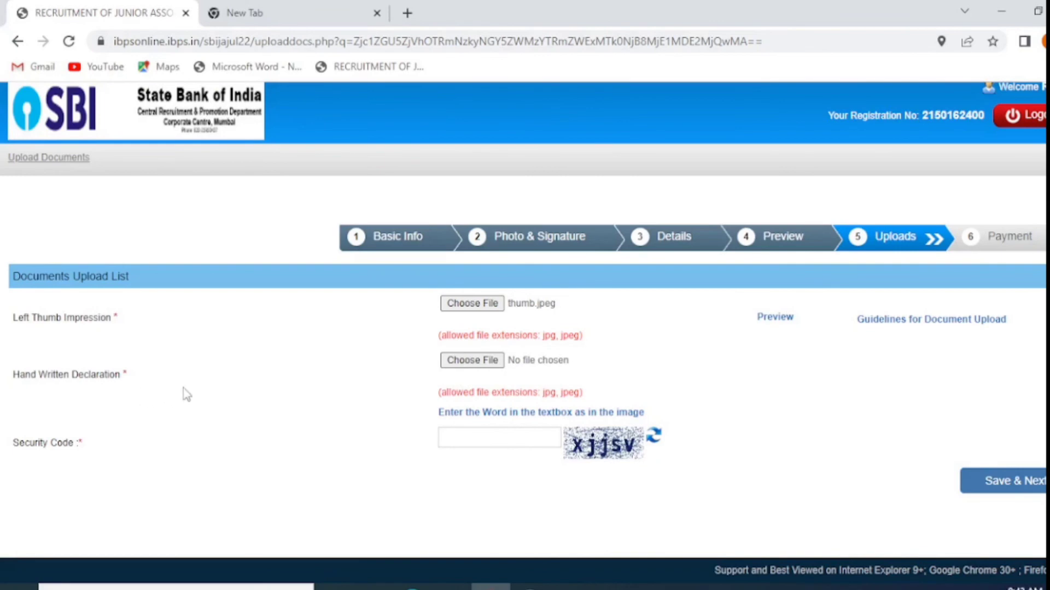
left_click(458, 361)
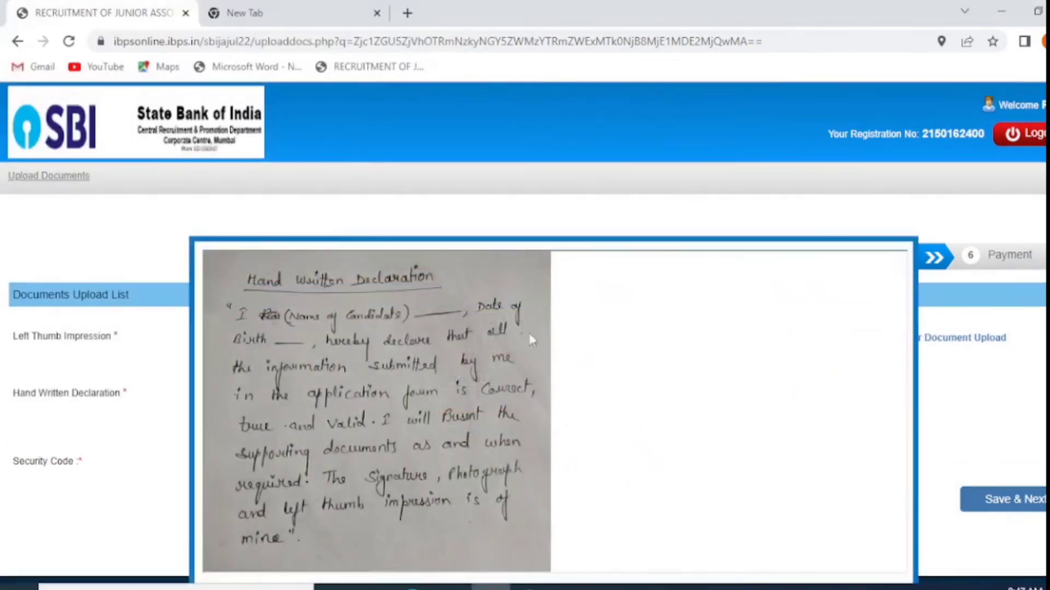
scroll(986, 318, "down", 2)
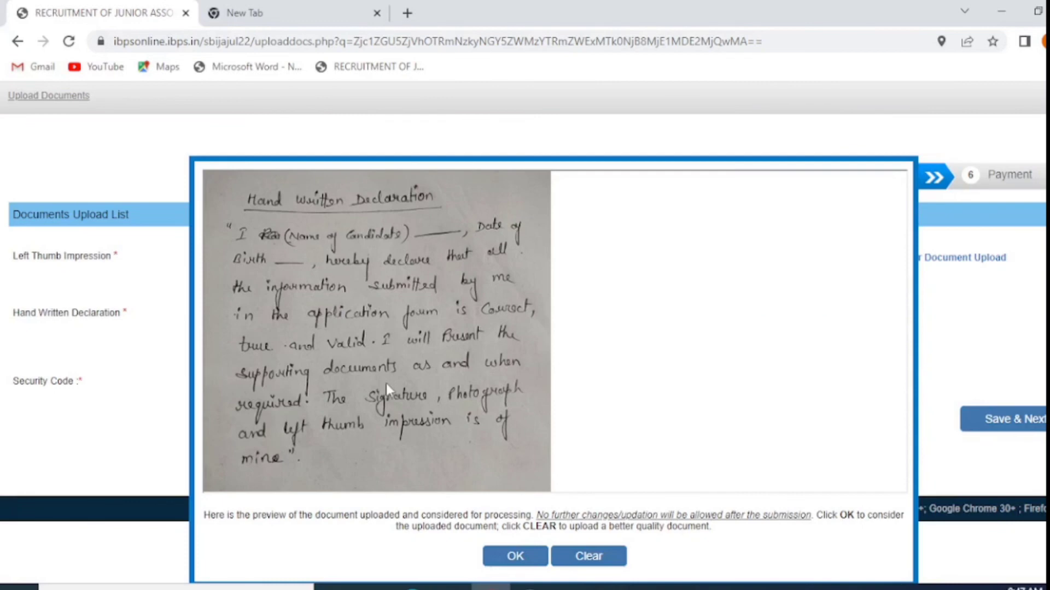
Accept the declaration preview, save the uploads, and confirm final submission of the application
left_click(517, 557)
left_click(994, 496)
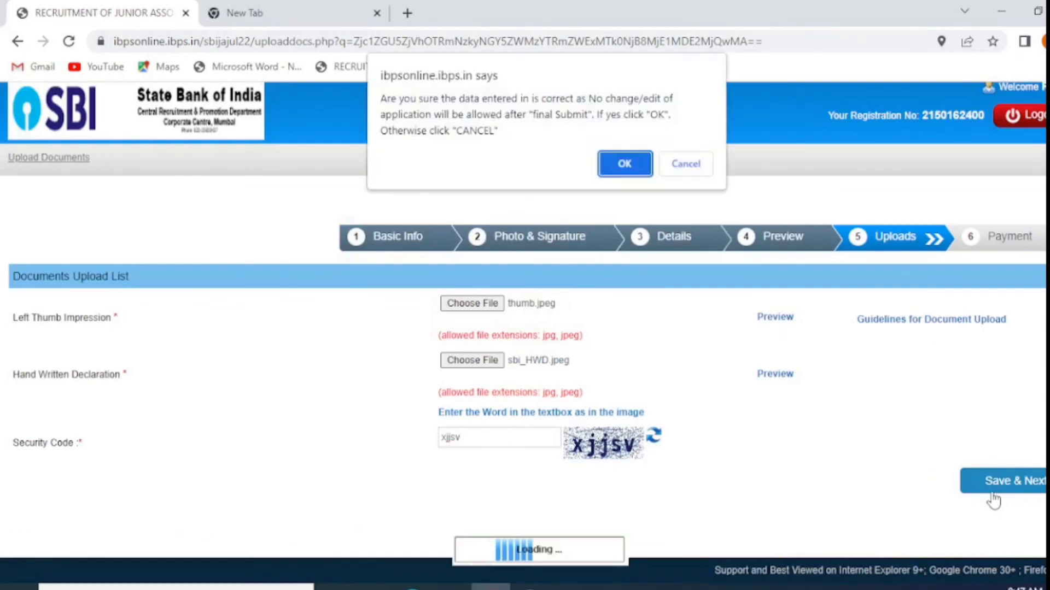
left_click(632, 175)
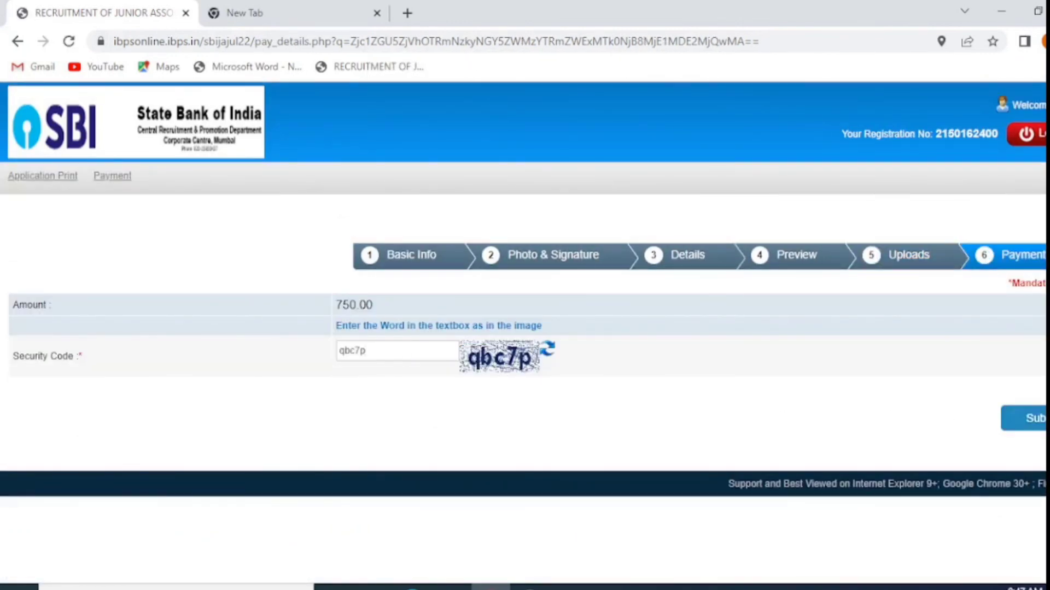
Submit the ₹750.00 application fee and confirm the payment submission
left_click(1027, 418)
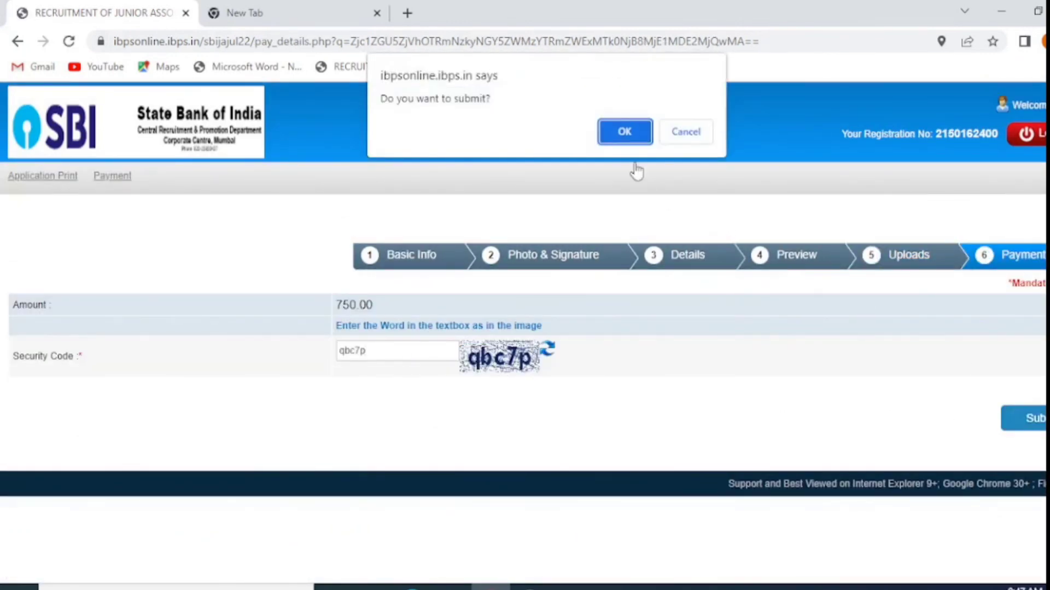
left_click(626, 134)
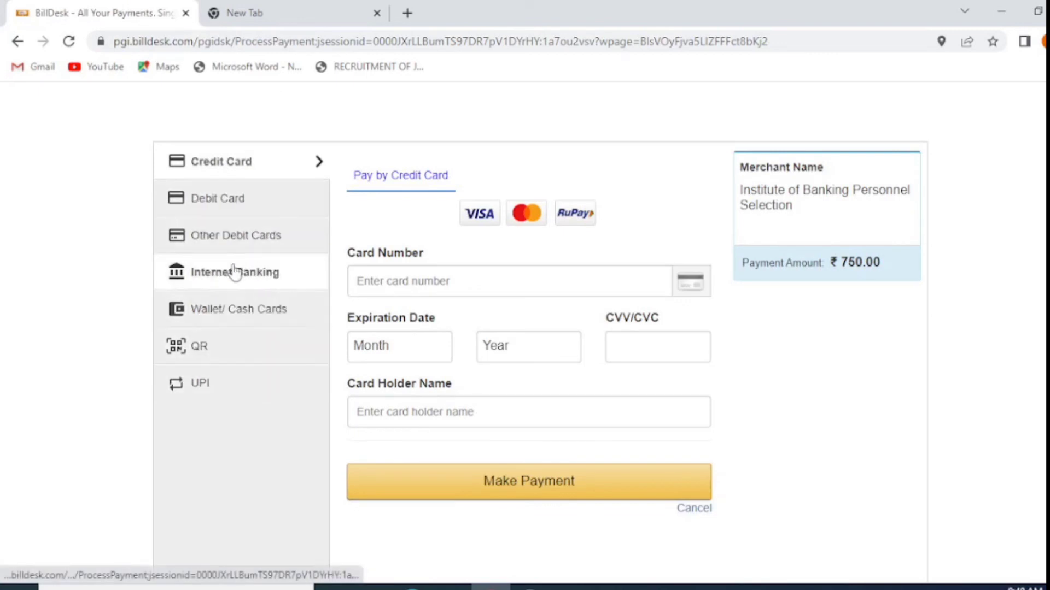
Pay by UPI on BillDesk, accept the zero convenience fee, and reveal the ₹750.00 QR code
left_click(214, 388)
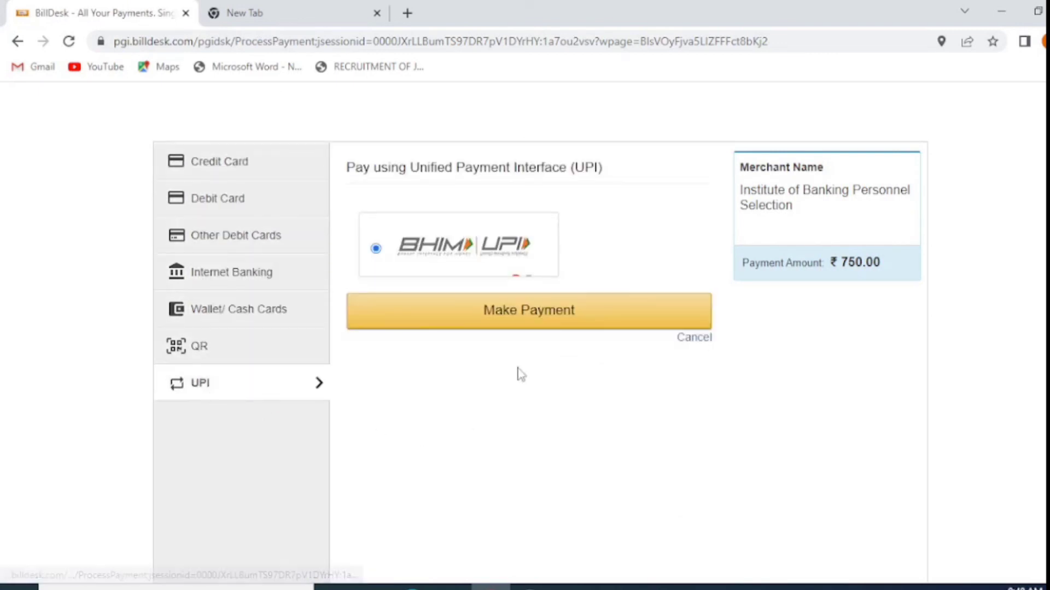
left_click(471, 315)
left_click(615, 424)
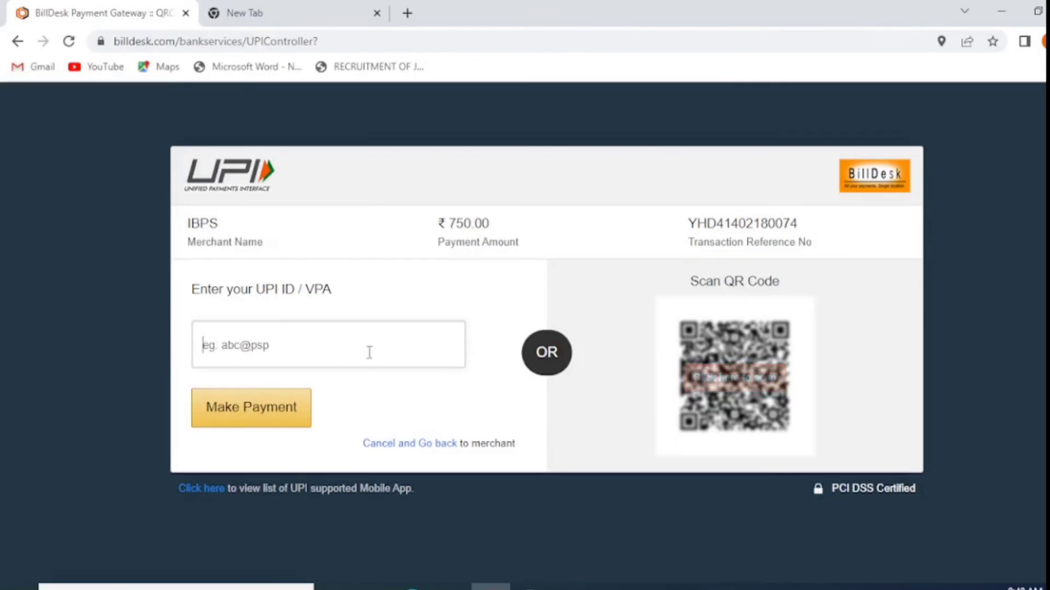
left_click(719, 384)
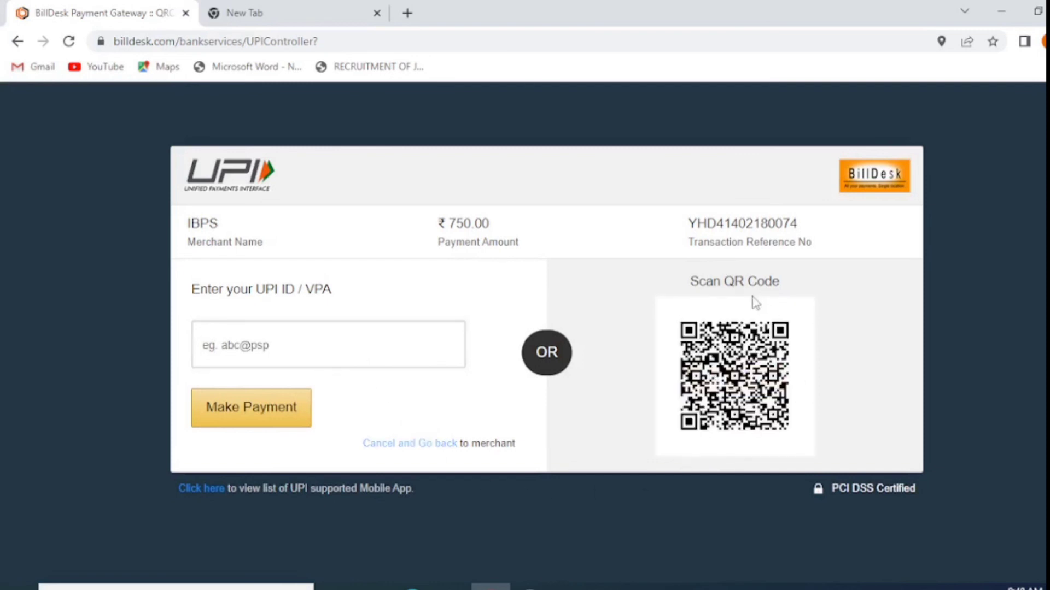